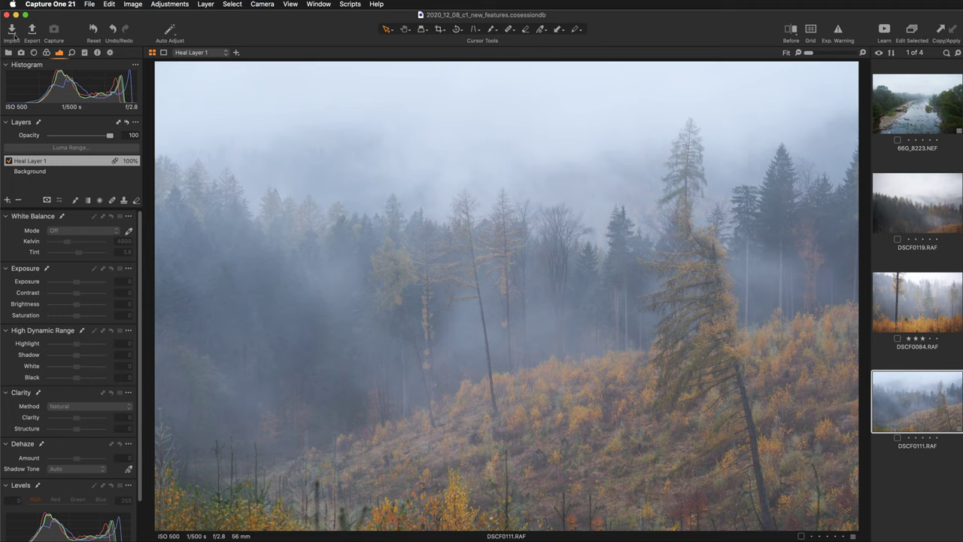
Open the image importer and check the destination folder options, keeping Capture Folder as the destination.
click(12, 31)
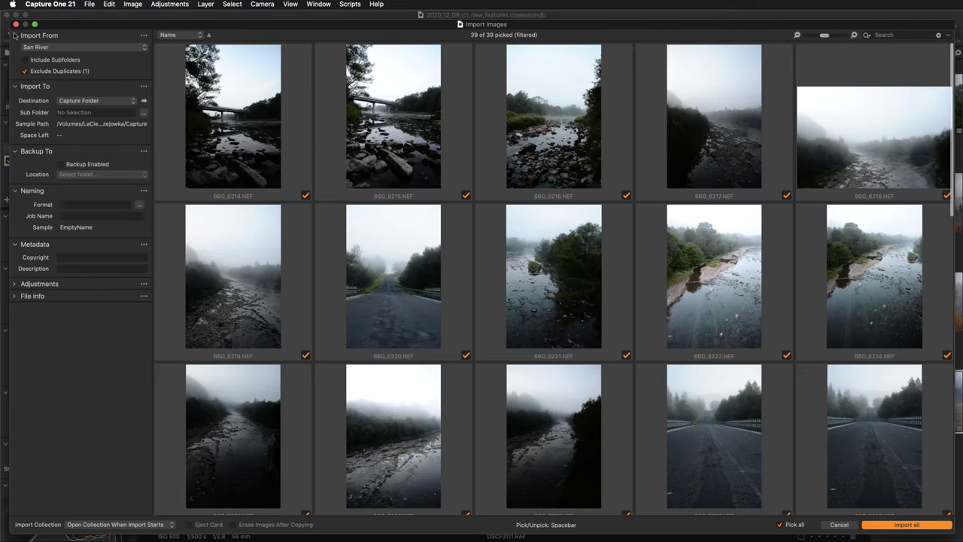
drag(233, 29, 233, 25)
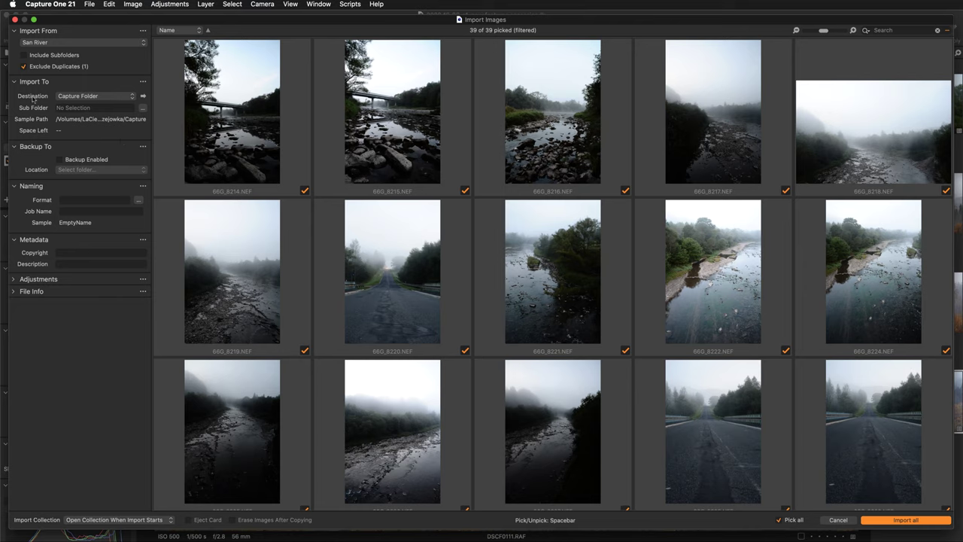
click(105, 100)
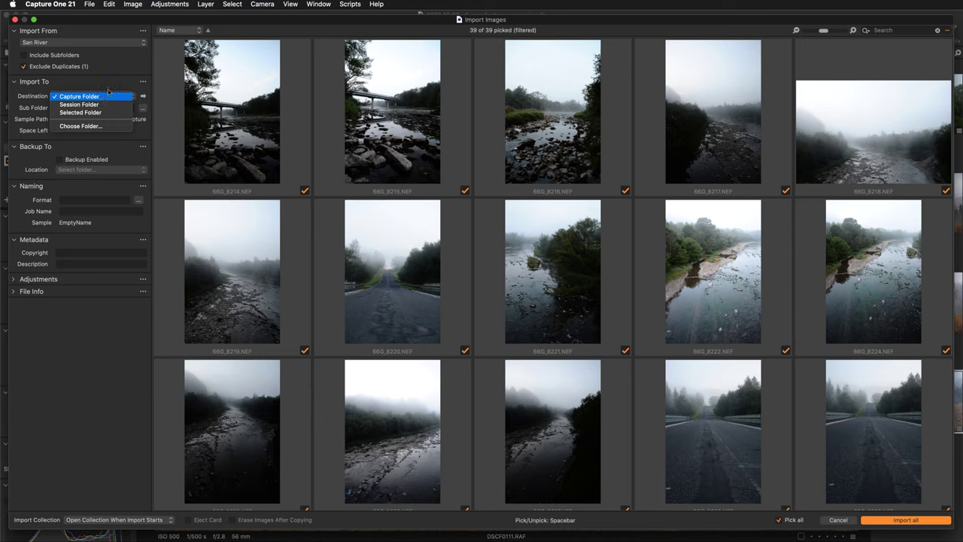
click(109, 83)
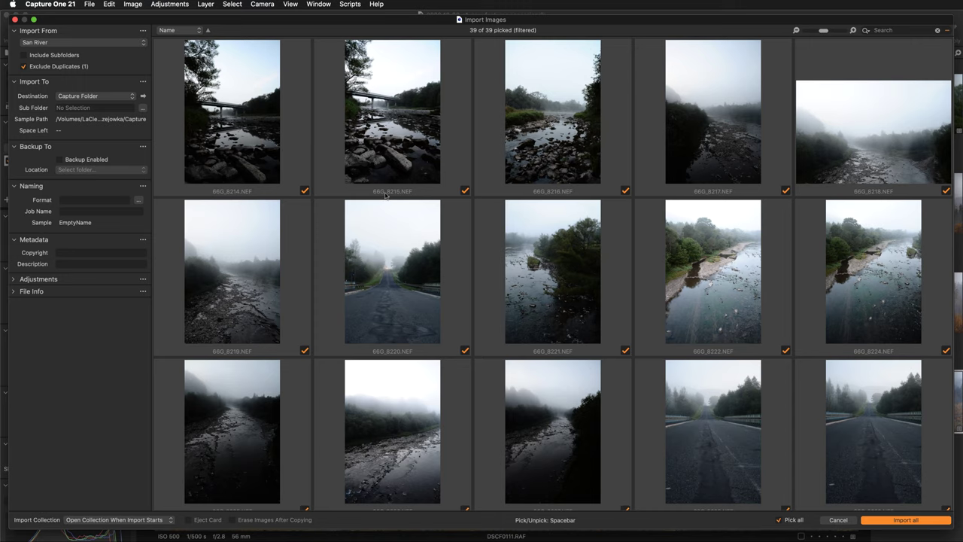
Unpick all the San River images for import.
scroll(570, 174, down, 5)
scroll(570, 174, up, 5)
click(779, 520)
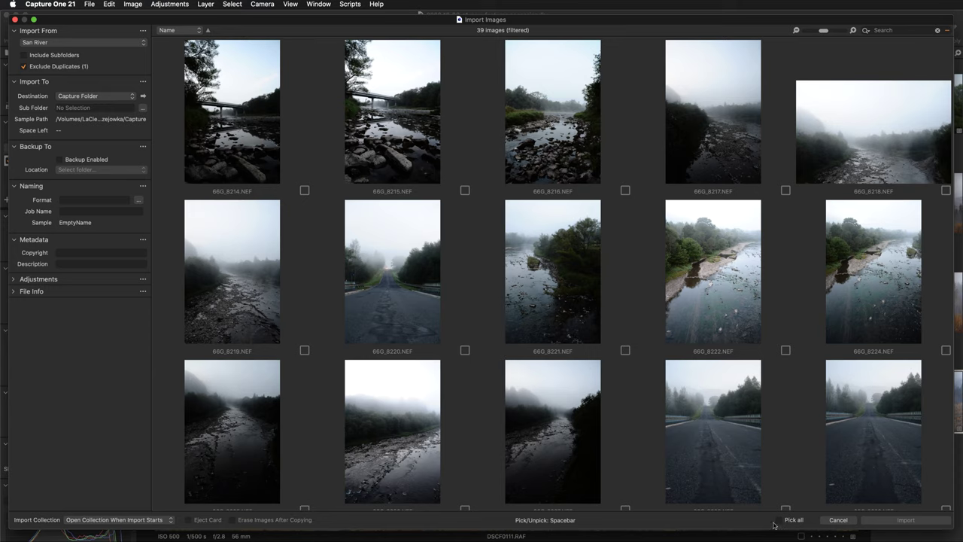
Step through the import thumbnails one by one, starting at 66G_8214.NEF and ending on 66G_8221.NEF.
click(243, 147)
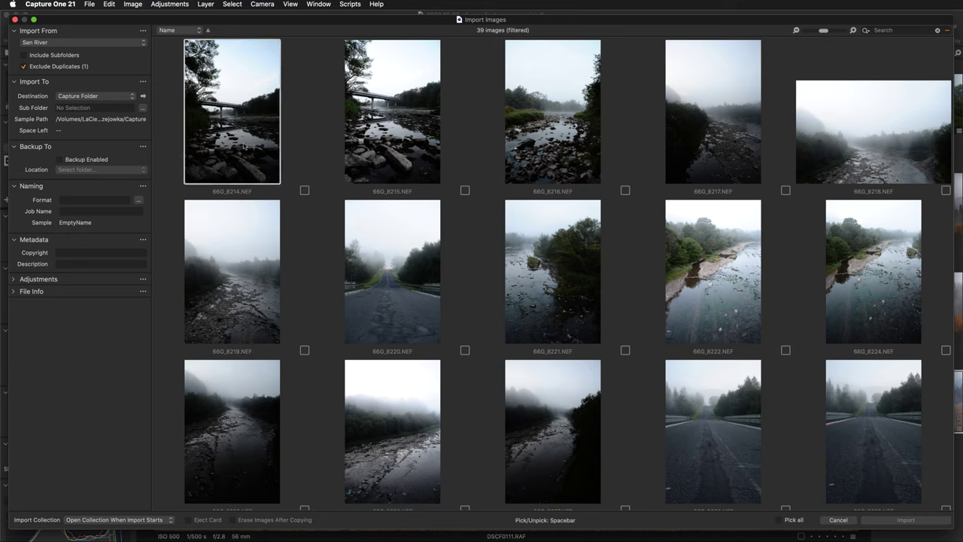
key(Right)
key(Right)
key(Right)
key(Right)
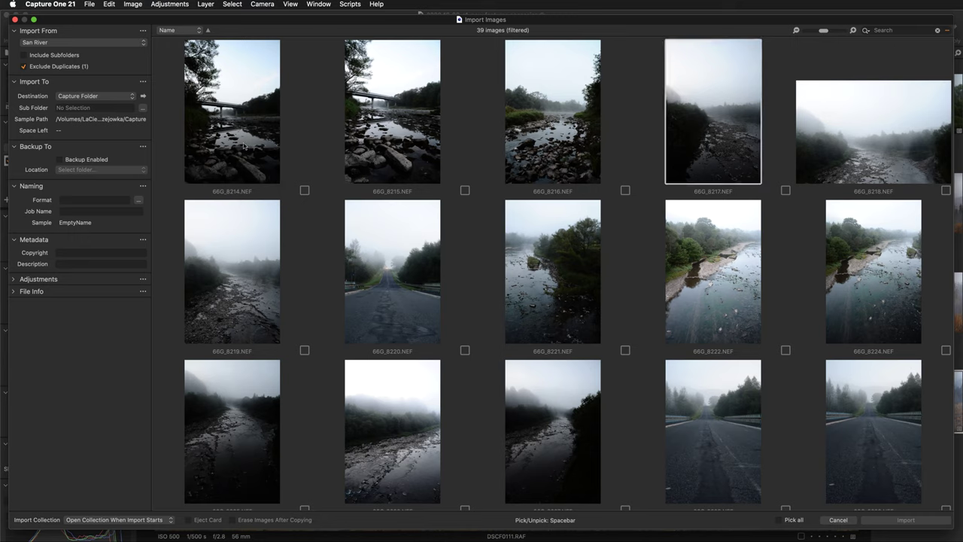
key(Down)
key(Down)
key(Left)
key(Left)
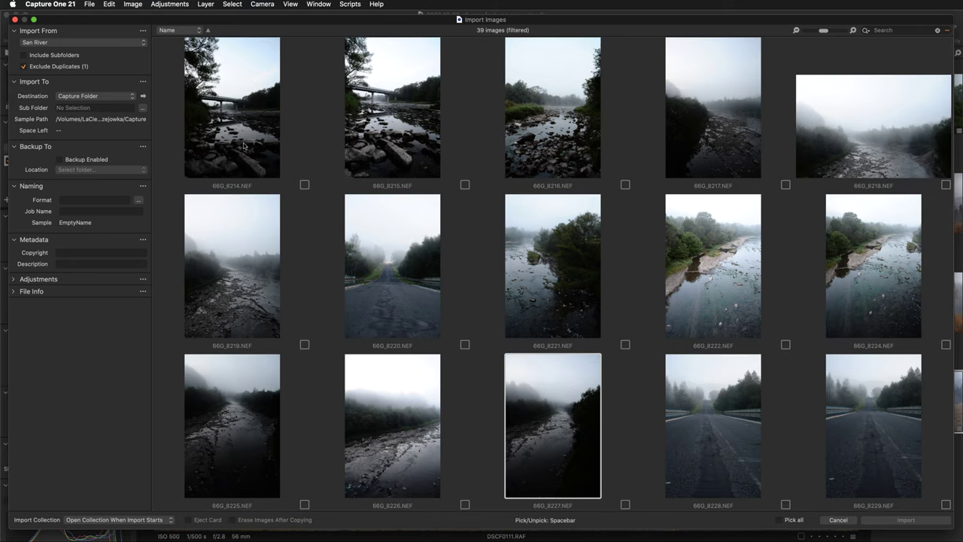
key(Left)
key(Up)
key(Up)
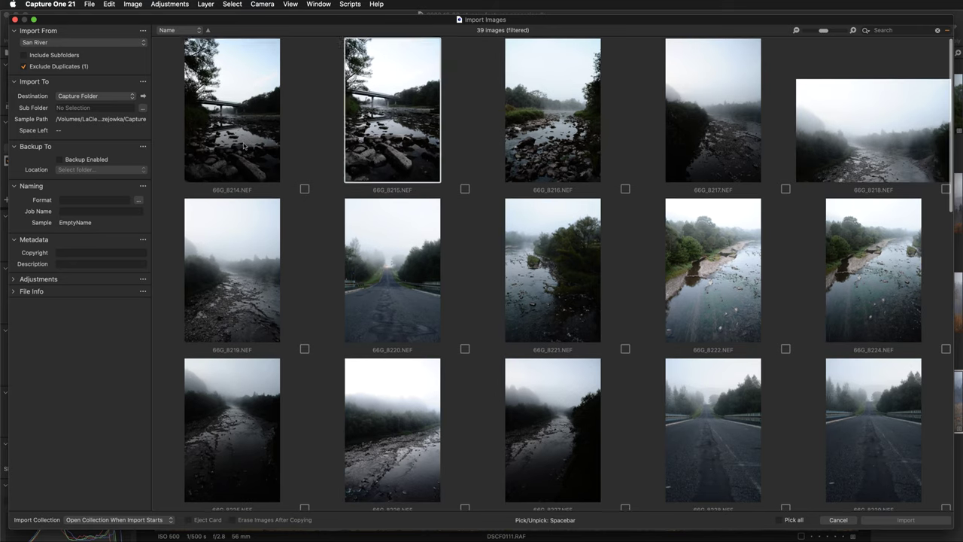
key(Left)
key(Down)
key(Down)
key(Right)
key(Right)
key(Up)
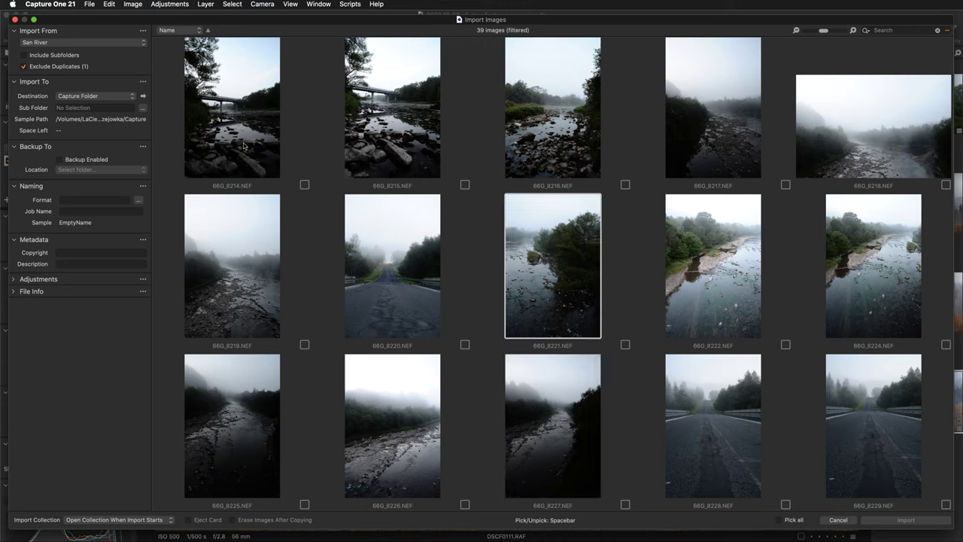
Pick 66G_8221.NEF, 66G_8220.NEF and 66G_8219.NEF for import.
key(space)
key(Left)
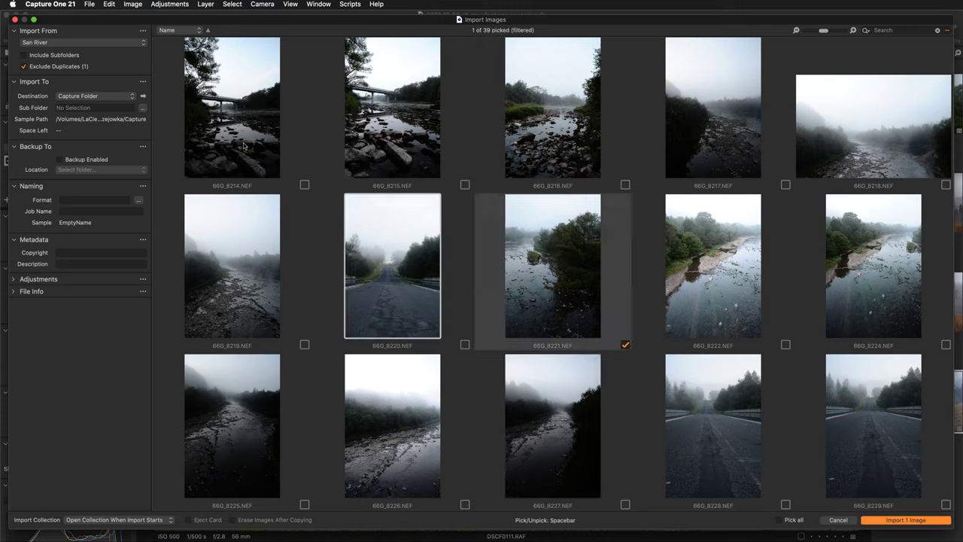
key(space)
key(Left)
key(space)
Add 66G_8228.NEF and 66G_8230.NEF to the images picked for import.
key(Down)
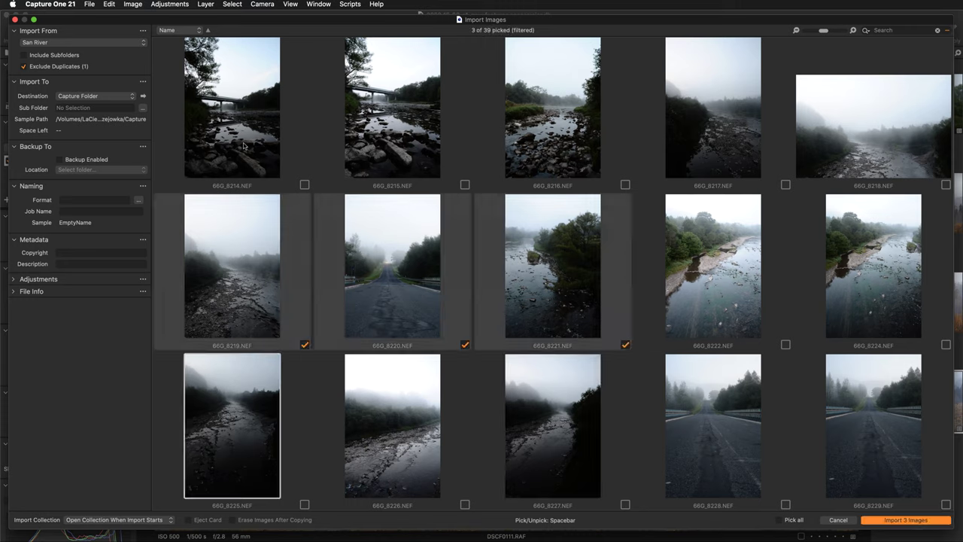
key(Right)
key(Right)
key(Right)
key(space)
key(Right)
key(Right)
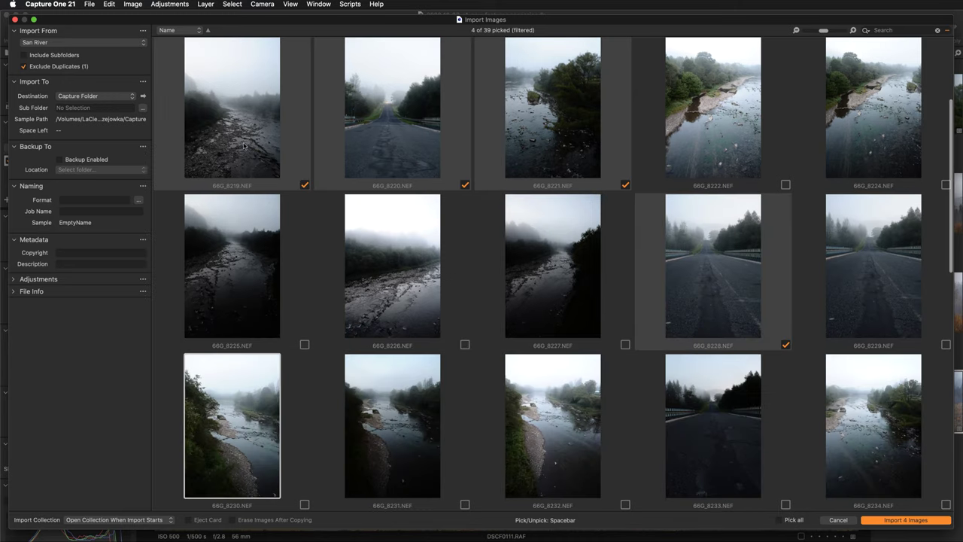
key(space)
Add 66G_8232.NEF, 66G_8234.NEF and 66G_8237.NEF to the images picked for import.
key(Right)
key(Right)
key(space)
key(Right)
key(Right)
key(space)
key(Down)
key(Left)
key(Left)
key(space)
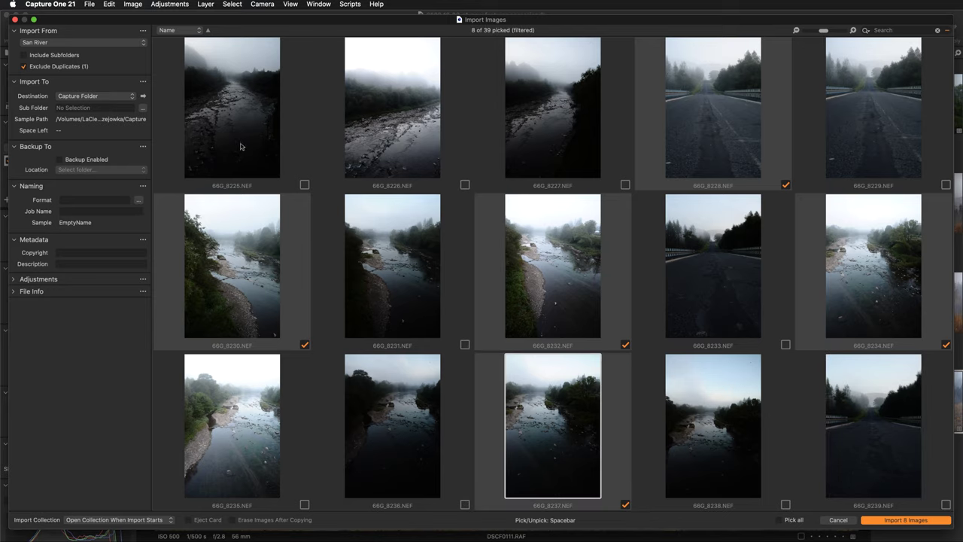
Clear the import picks from all images by switching Pick all on and off again.
scroll(476, 177, up, 5)
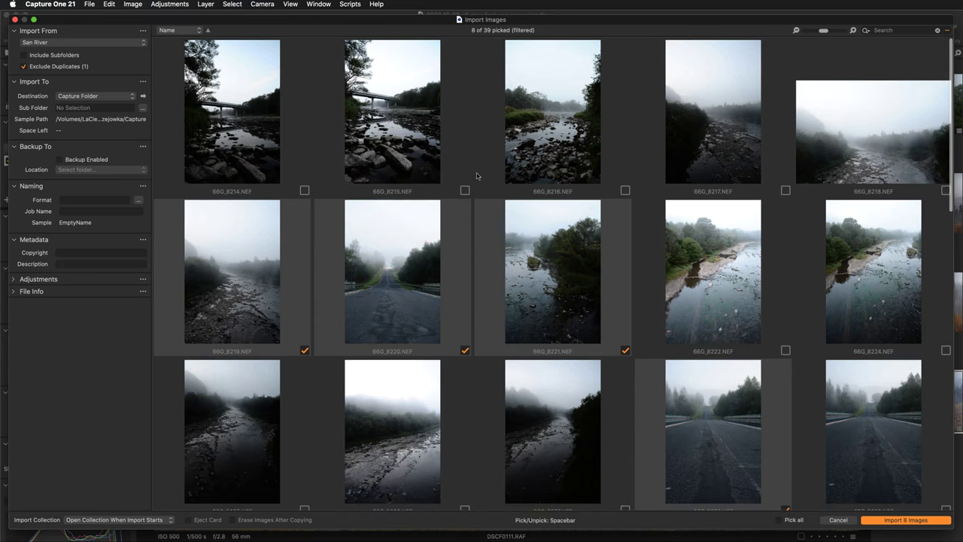
click(781, 523)
click(781, 521)
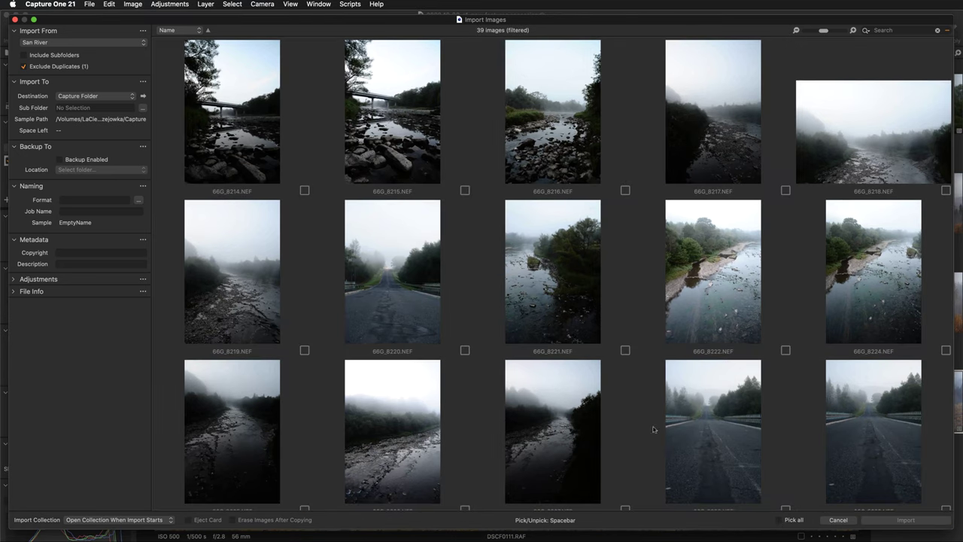
Pick 66G_8220.NEF and 66G_8222.NEF individually, and cancel the import without bringing in any images.
click(413, 302)
key(space)
click(715, 313)
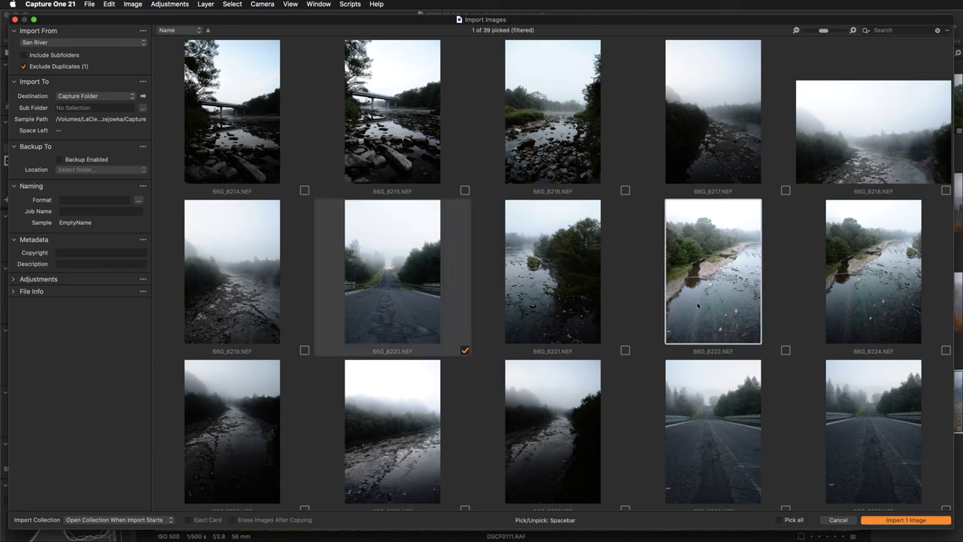
key(space)
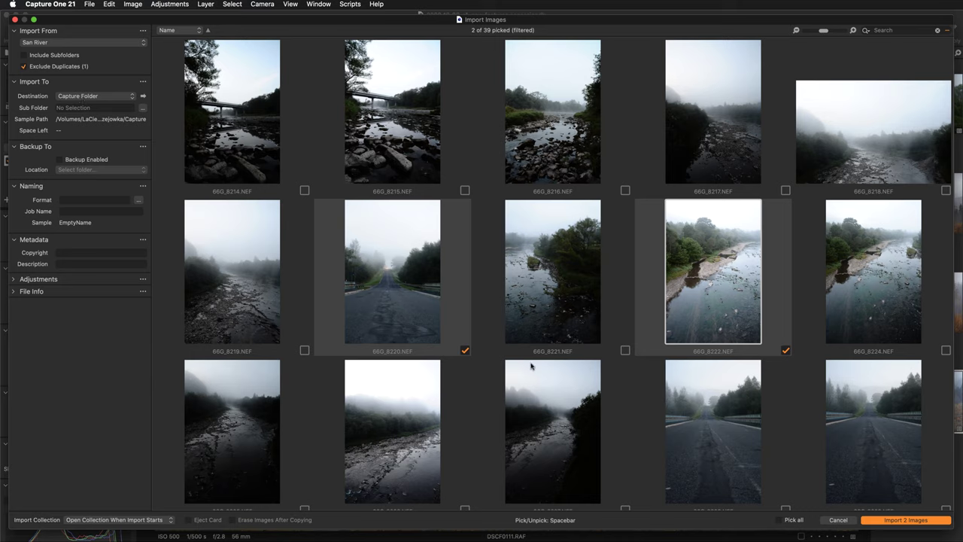
click(837, 521)
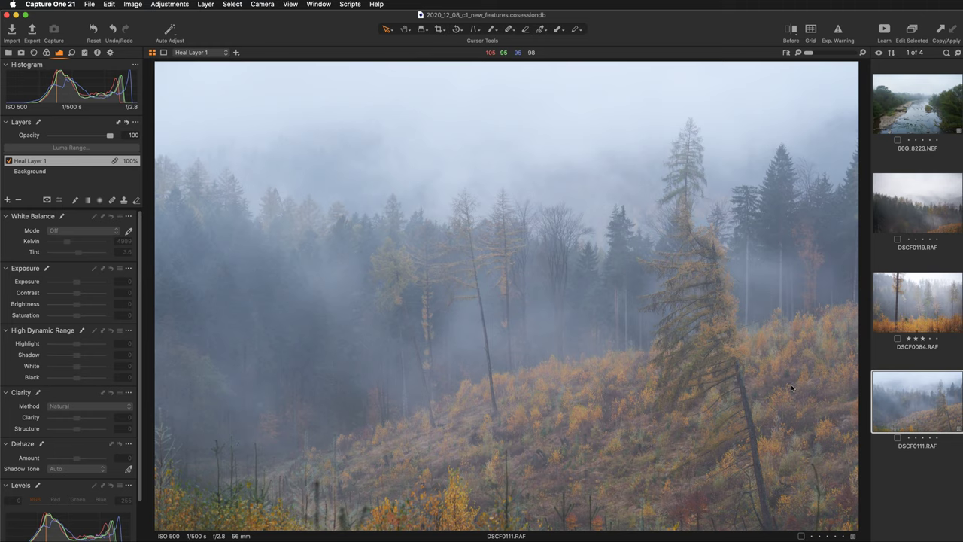
Select the Background layer of DSCF0111.RAF and set its Dehaze Amount to 67.
click(45, 171)
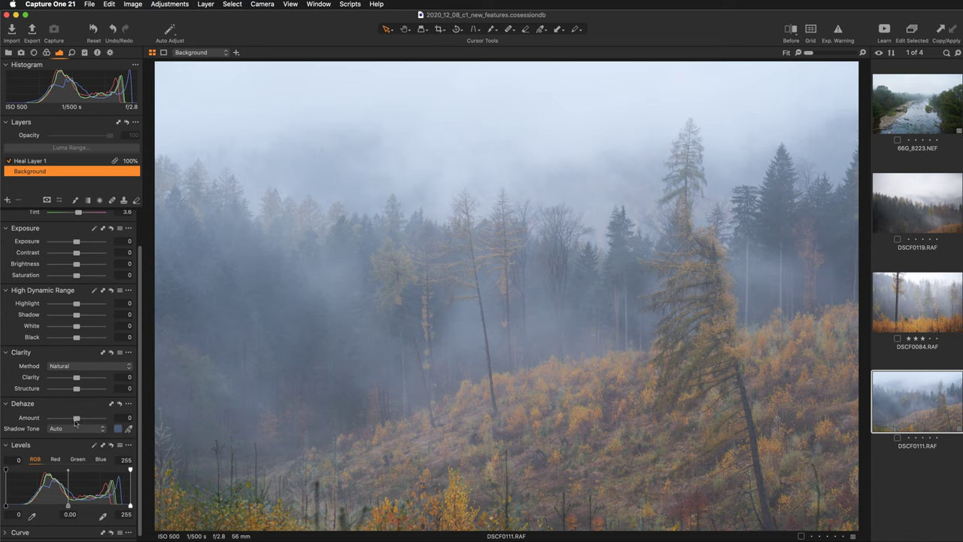
drag(76, 420, 94, 419)
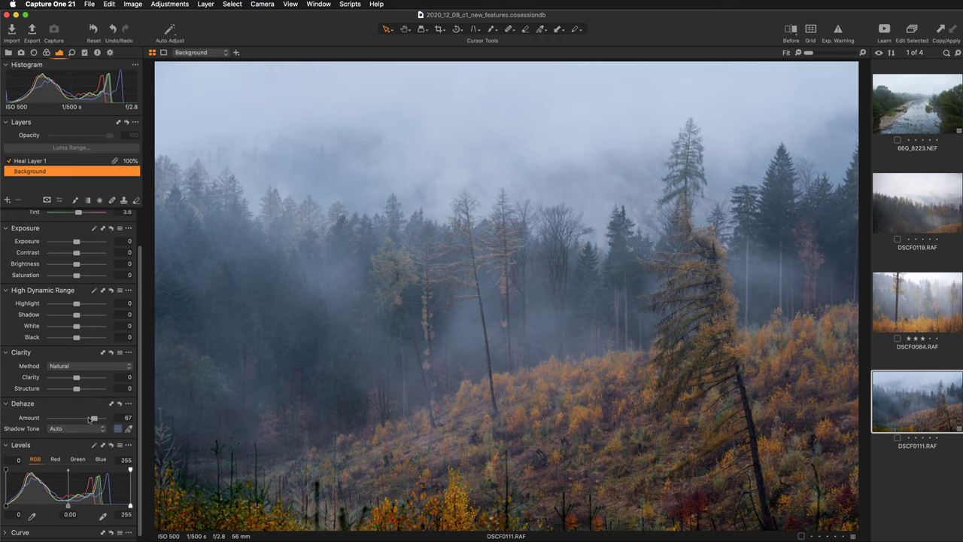
Float the Histogram over the photo's lower-left area, and reset Dehaze Amount and undo the reset to compare tones.
drag(80, 65, 252, 418)
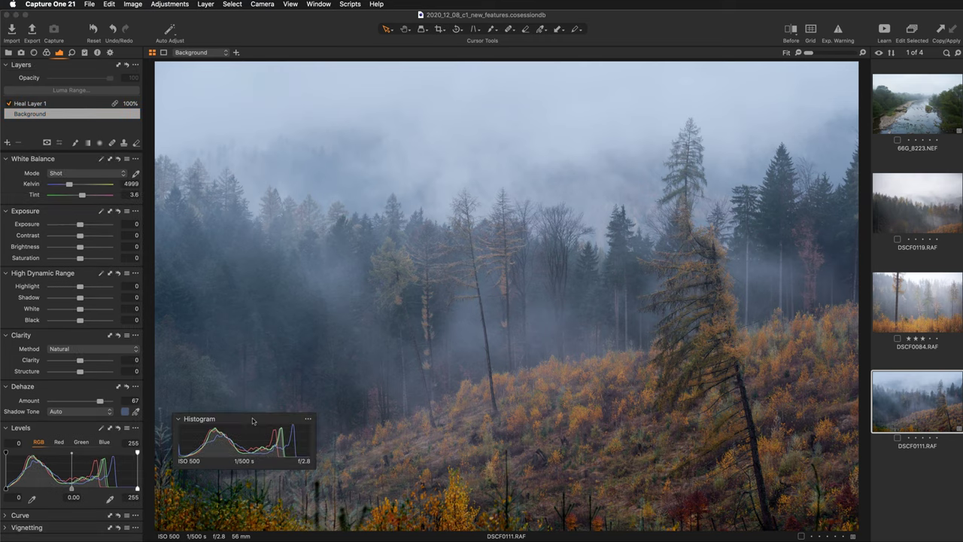
double_click(30, 401)
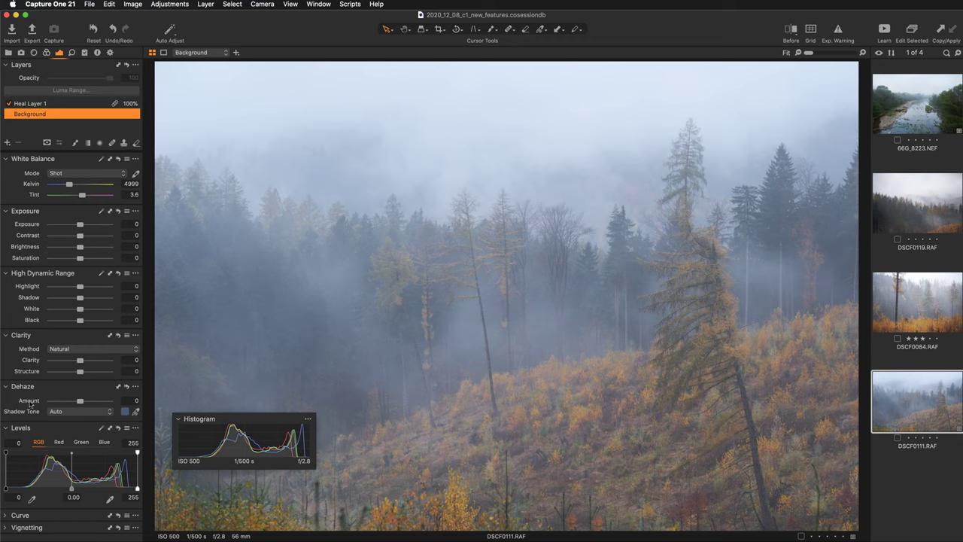
key(super+z)
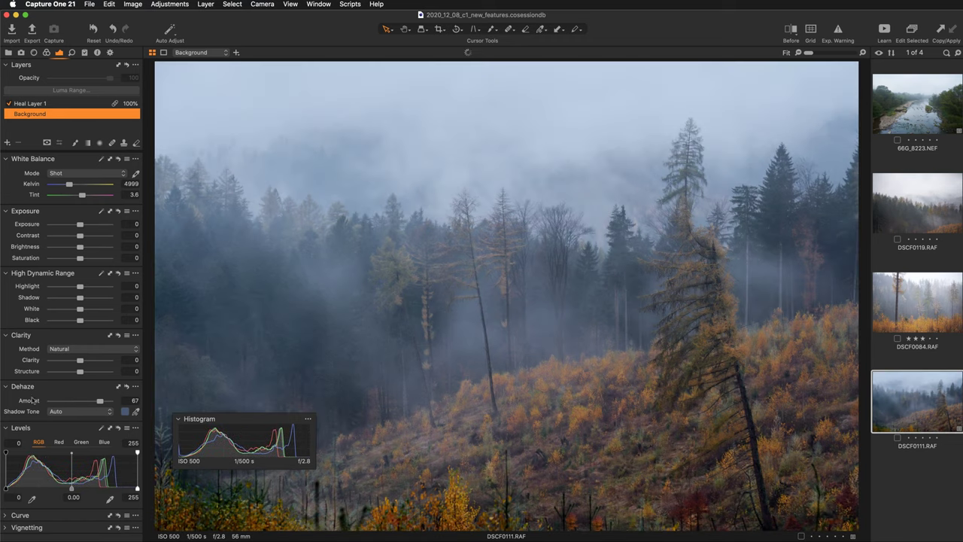
Set the Background layer's Dehaze Amount to 80 and dock the Histogram back above Layers.
double_click(100, 402)
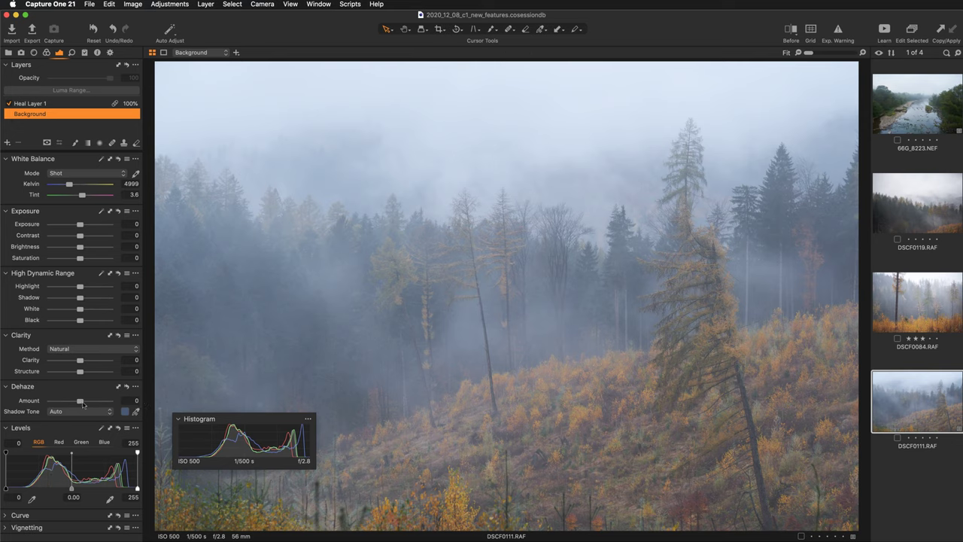
drag(80, 403, 101, 401)
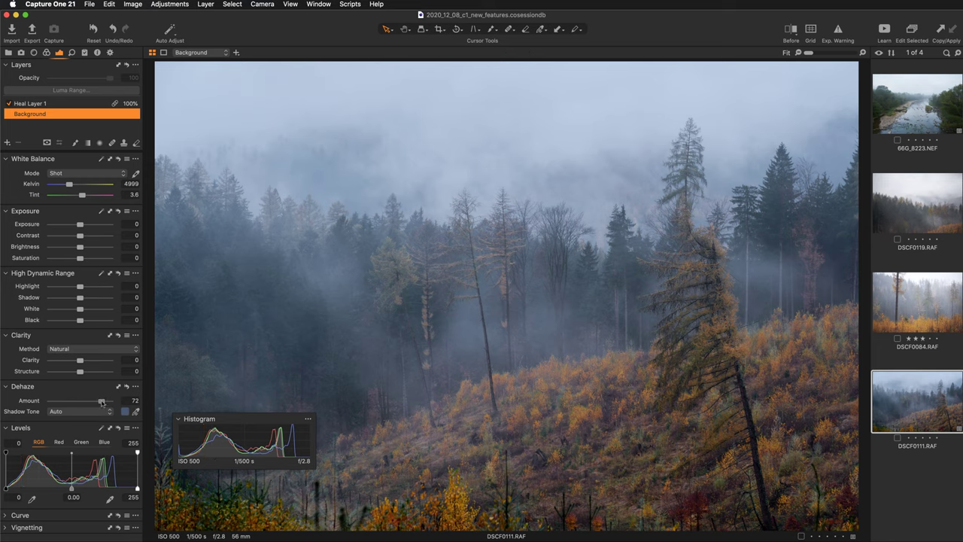
drag(101, 401, 104, 402)
drag(267, 422, 91, 87)
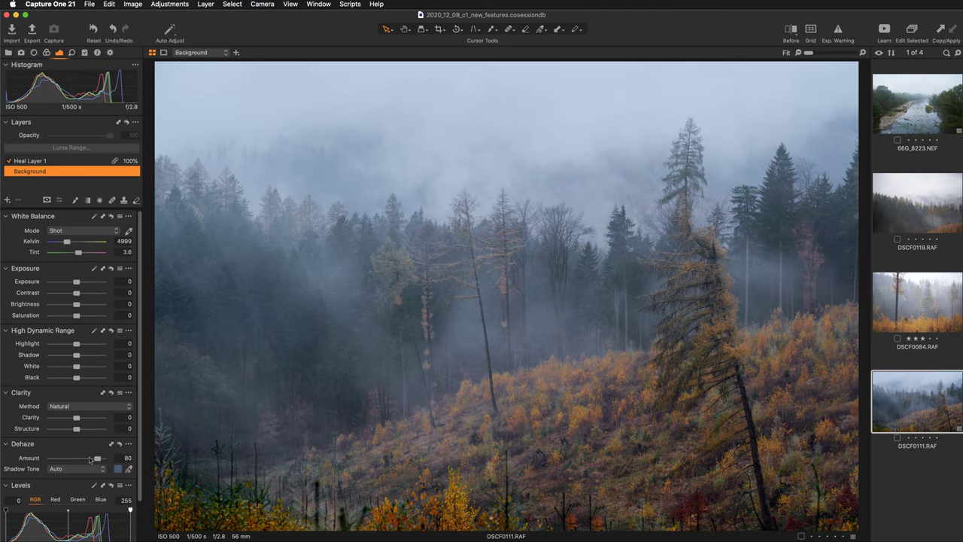
Compare the photo with and without haze removal by repeatedly resetting Dehaze Amount and restoring it to 80.
double_click(30, 459)
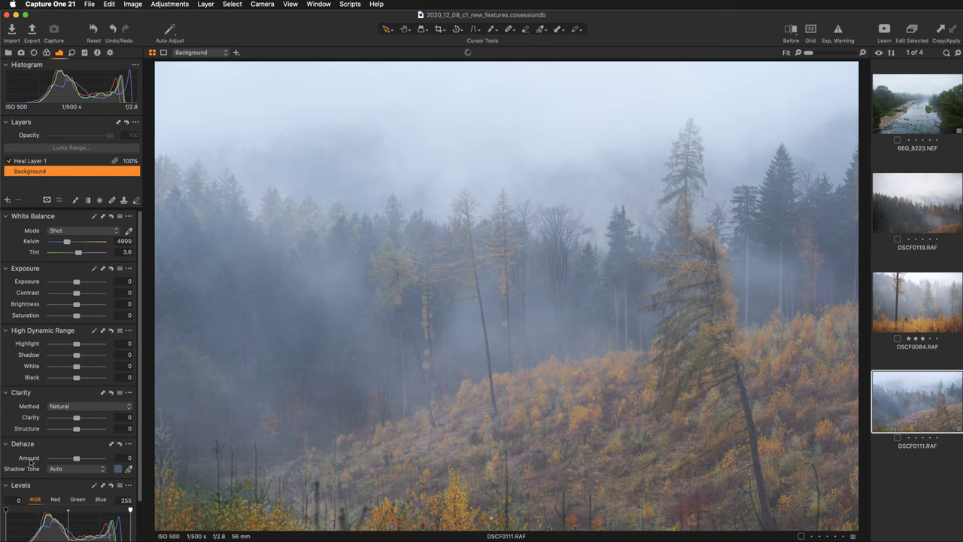
key(super+z)
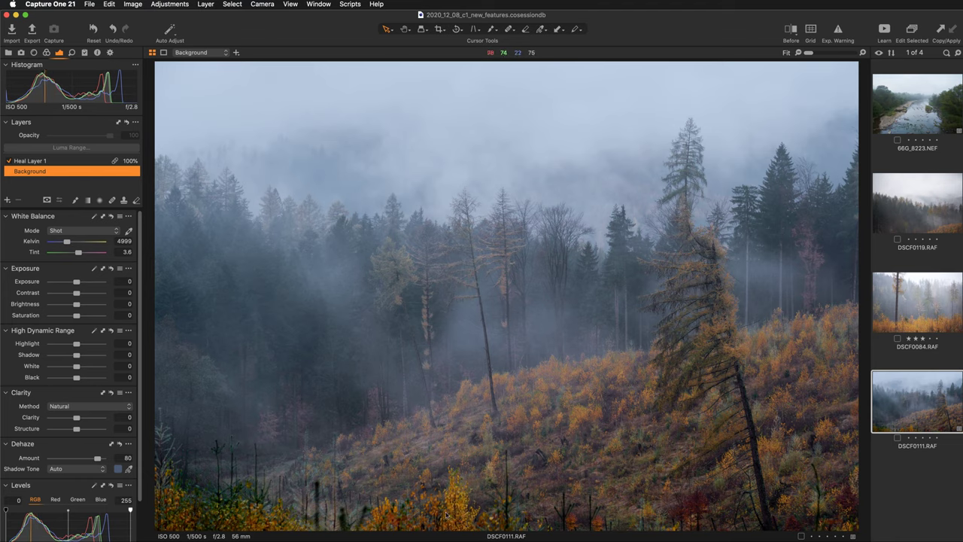
double_click(30, 460)
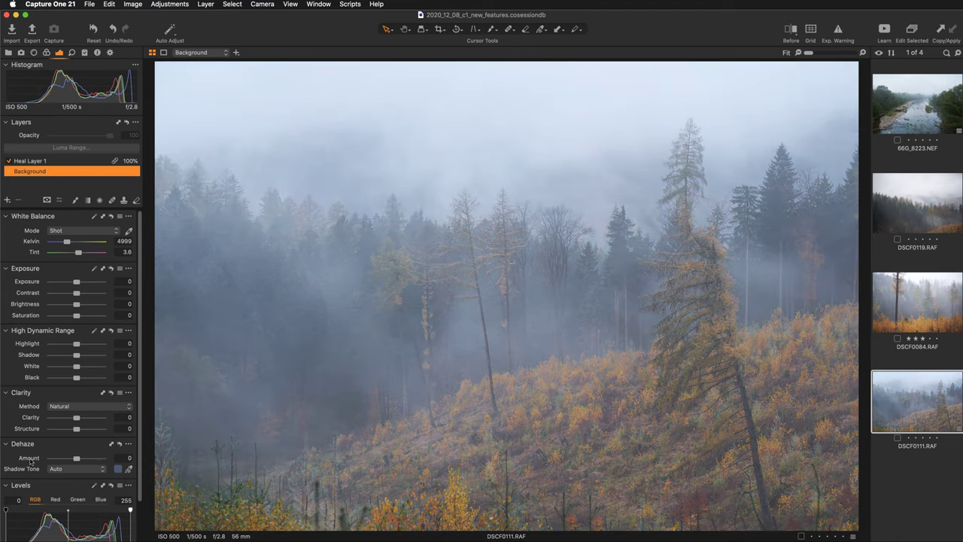
double_click(31, 460)
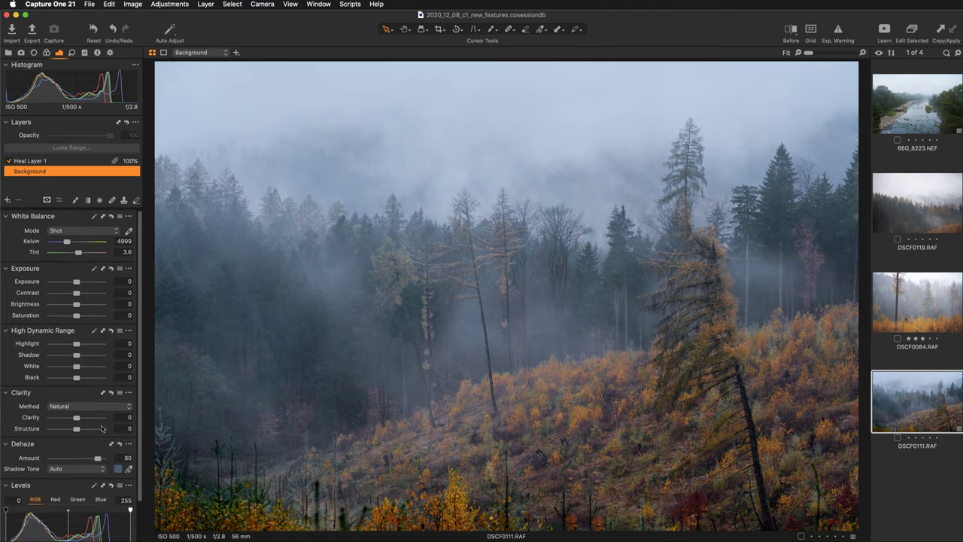
double_click(25, 461)
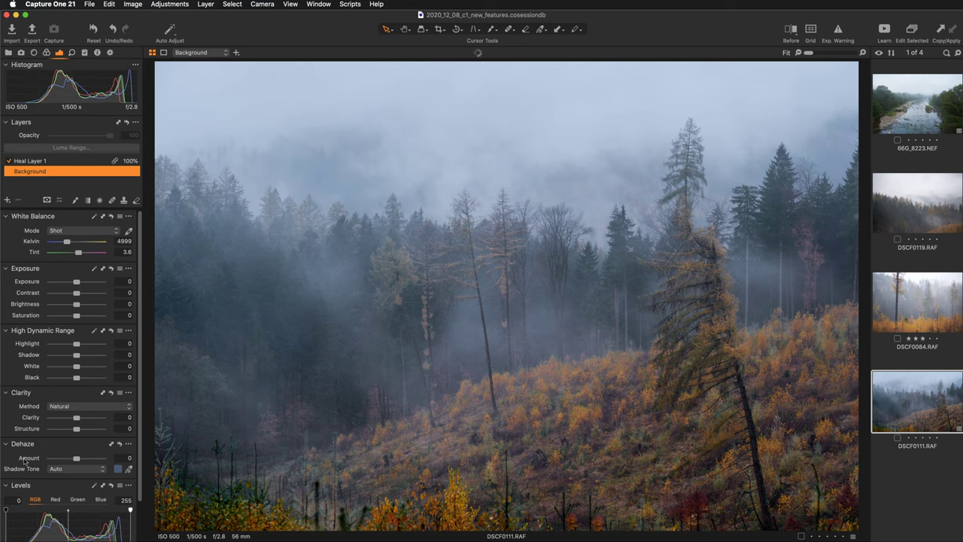
key(super+z)
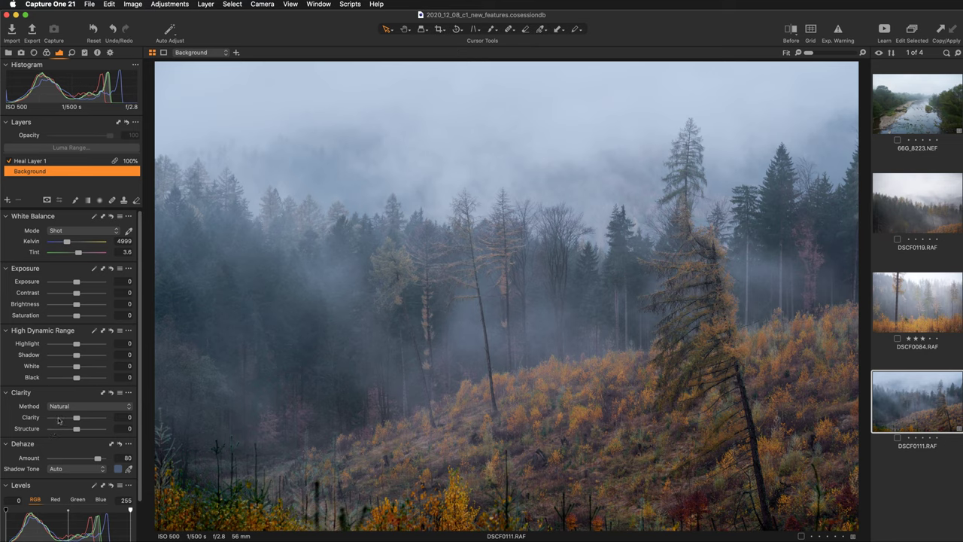
Auto-adjust the Levels on the Background layer.
scroll(61, 406, down, 3)
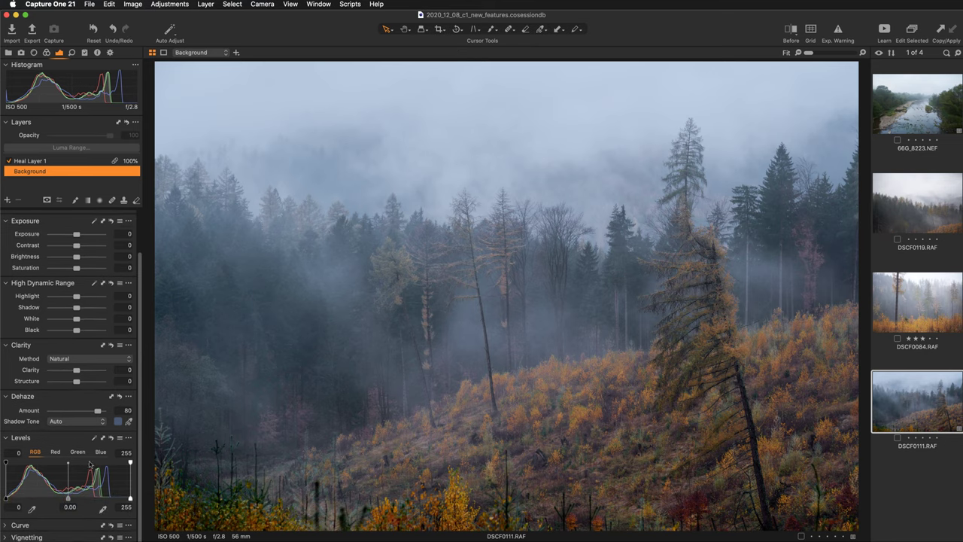
click(94, 438)
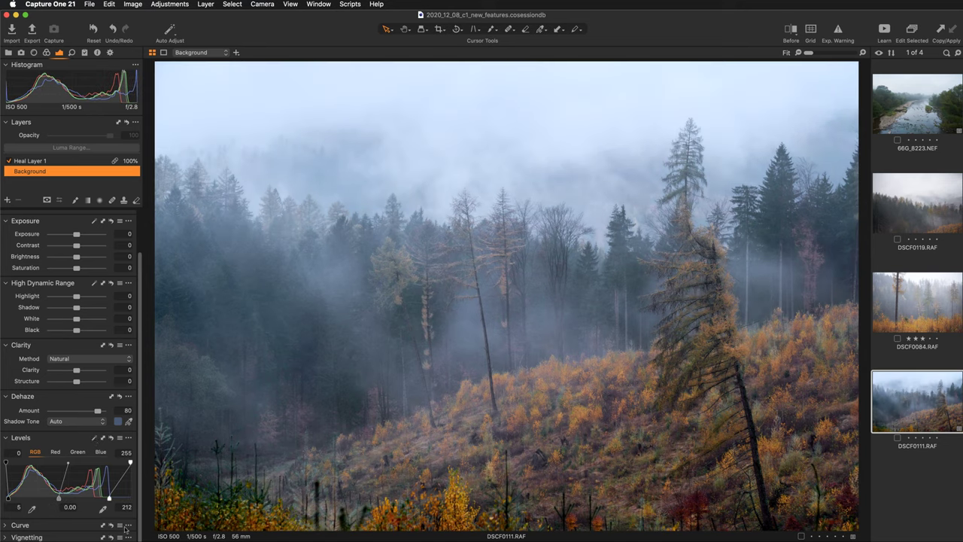
Set the Levels white point to 218 and the High Dynamic Range Highlight to -84 on the Background layer.
drag(110, 498, 112, 499)
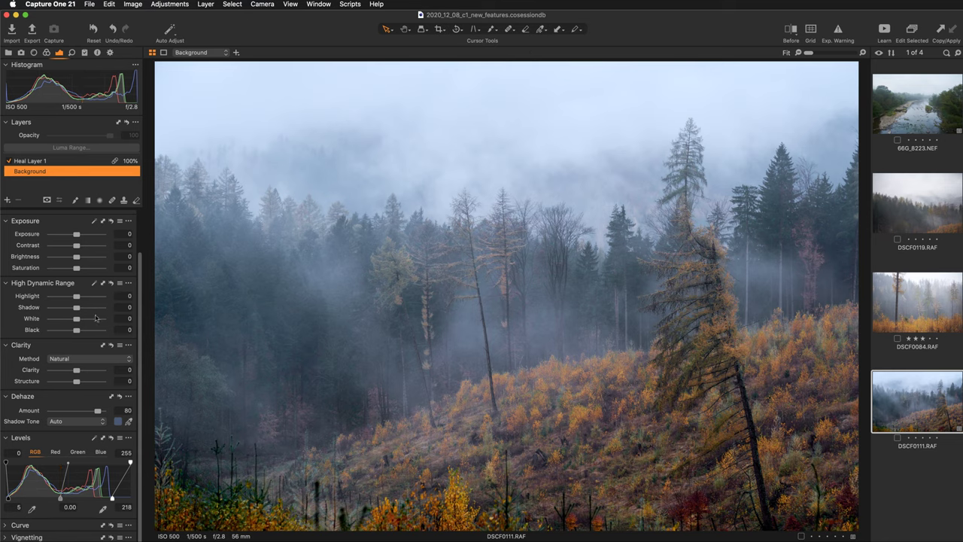
drag(76, 296, 52, 297)
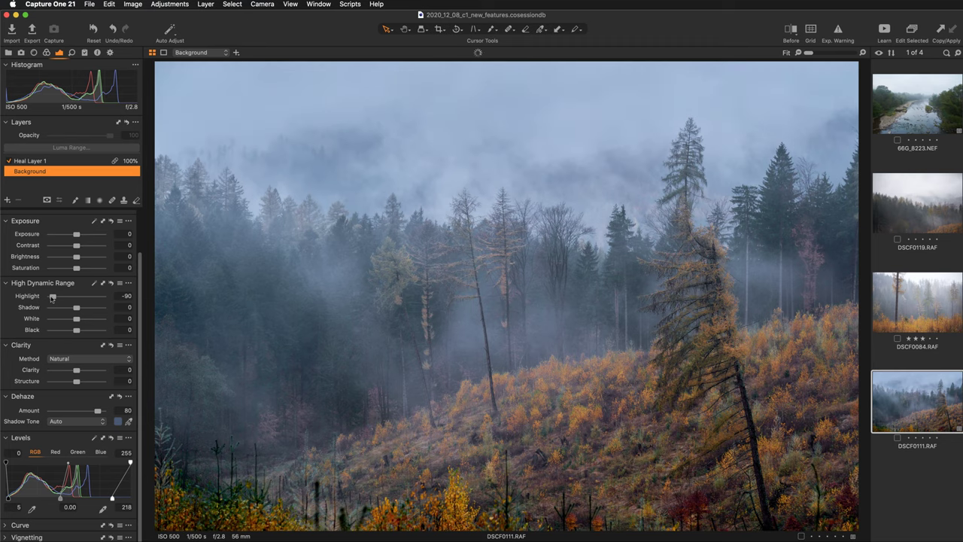
drag(52, 297, 56, 299)
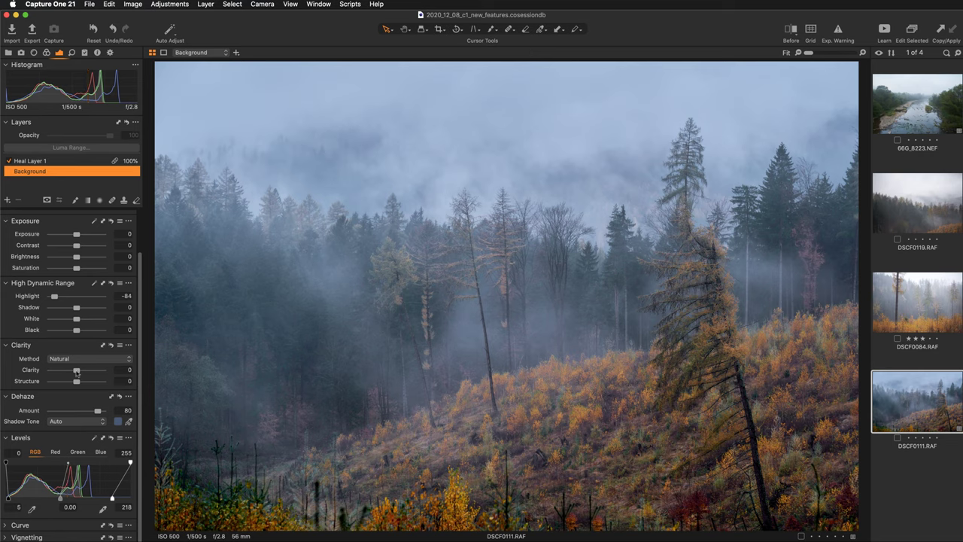
Set the Background layer's Clarity to 25 and Dehaze Amount to 49, checking the edit against the Before view.
drag(76, 371, 83, 372)
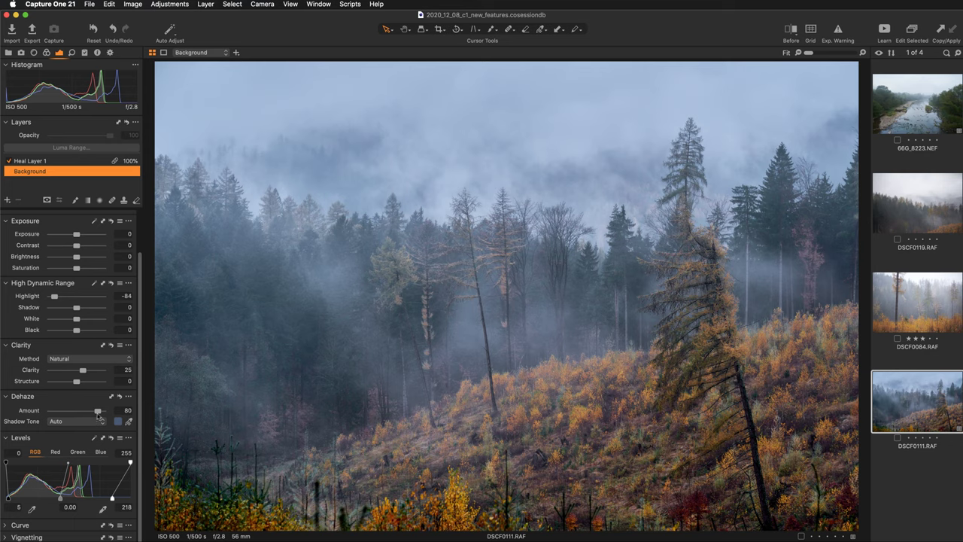
drag(97, 410, 89, 412)
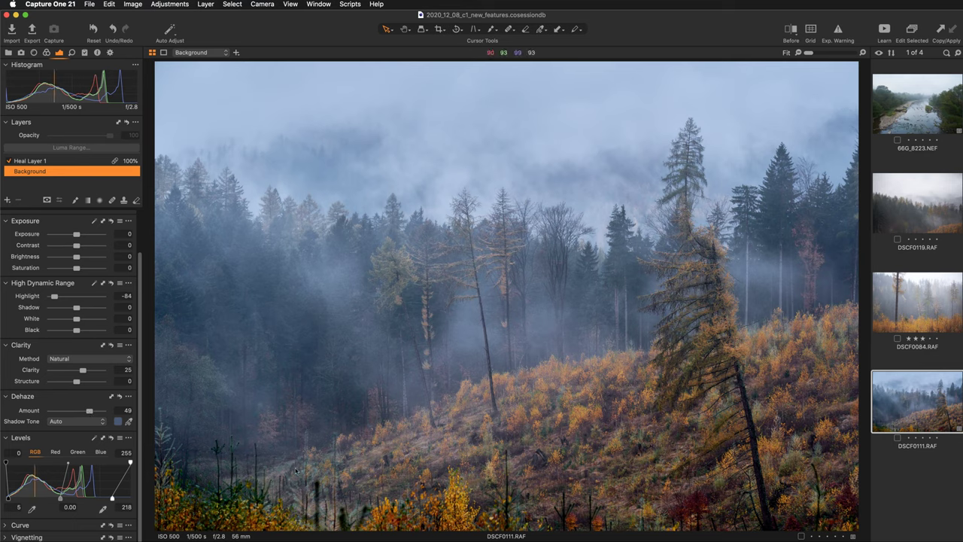
key(y)
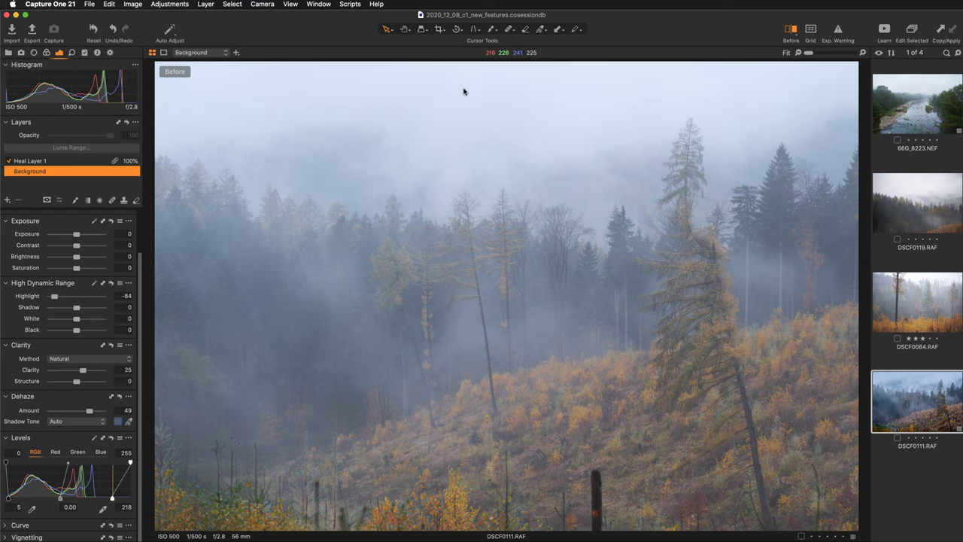
key(y)
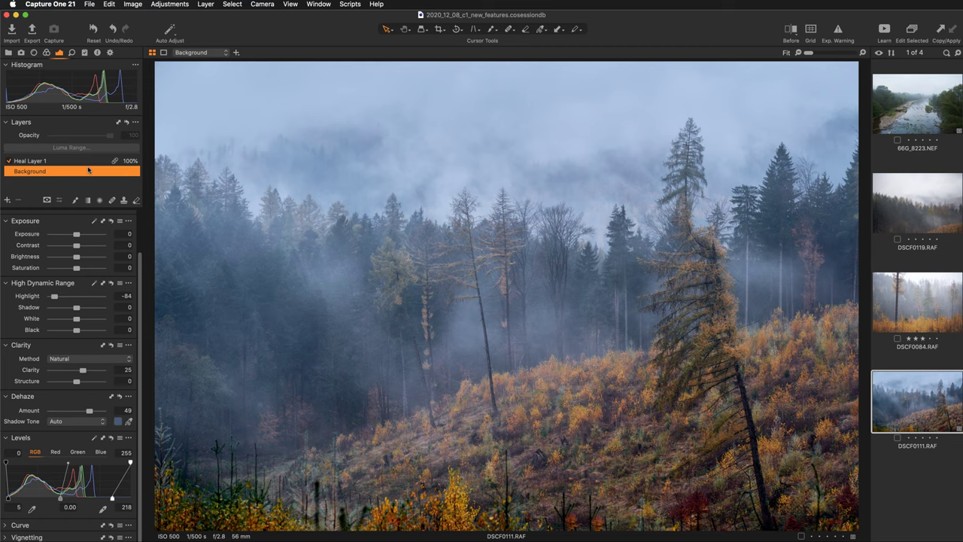
Add a new filled adjustment layer above Heal Layer 1 and name it haze.
click(6, 201)
click(23, 214)
double_click(43, 161)
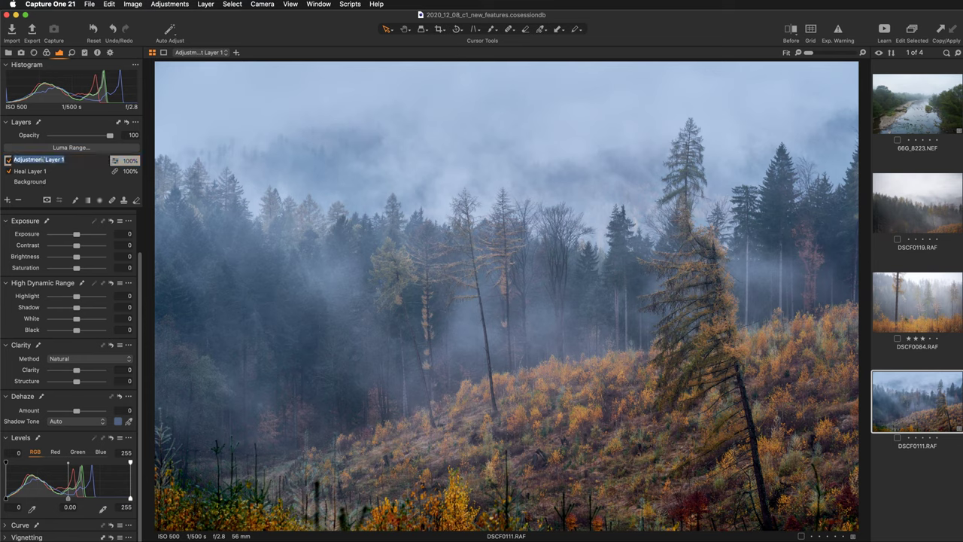
text(haze)
key(Return)
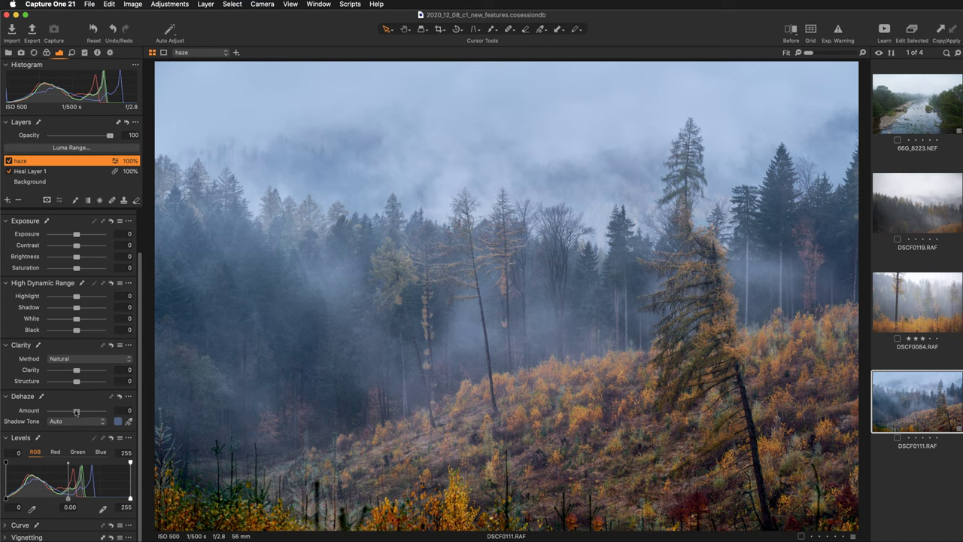
Set the haze layer's Dehaze Amount to -52 and invert its mask.
drag(76, 412, 63, 411)
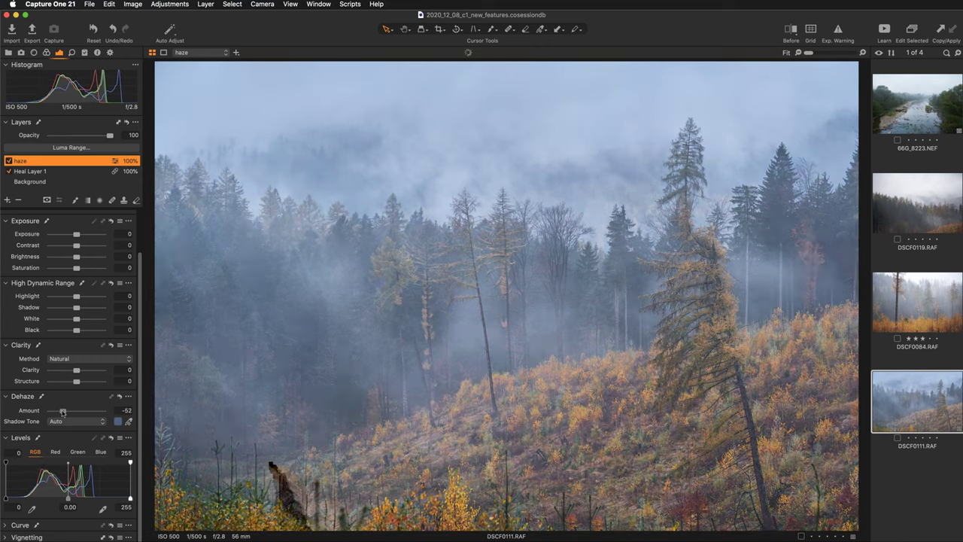
drag(62, 412, 63, 414)
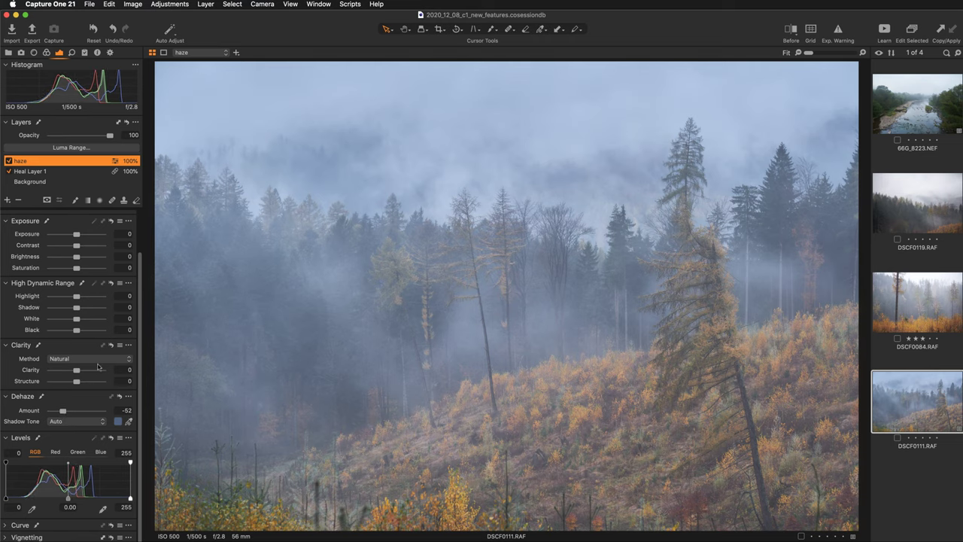
right_click(55, 162)
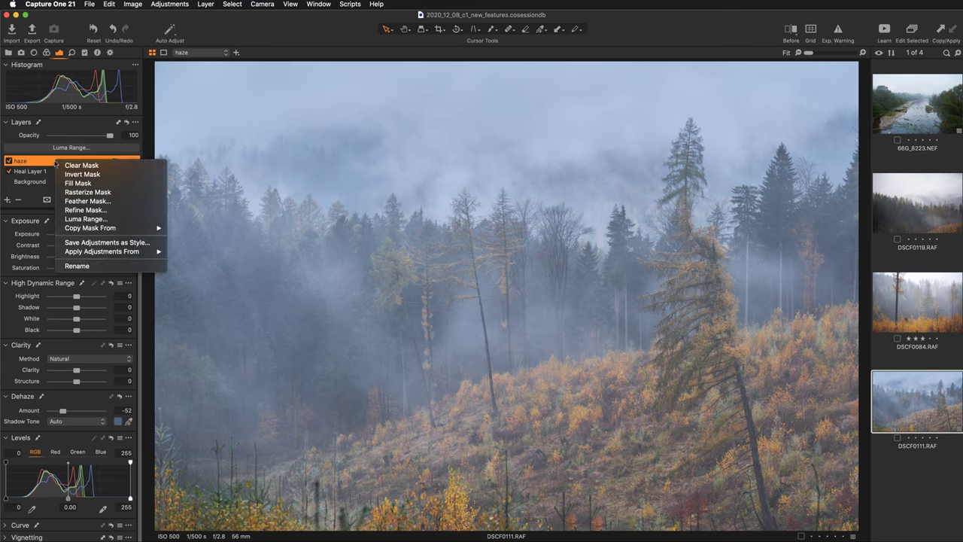
click(70, 173)
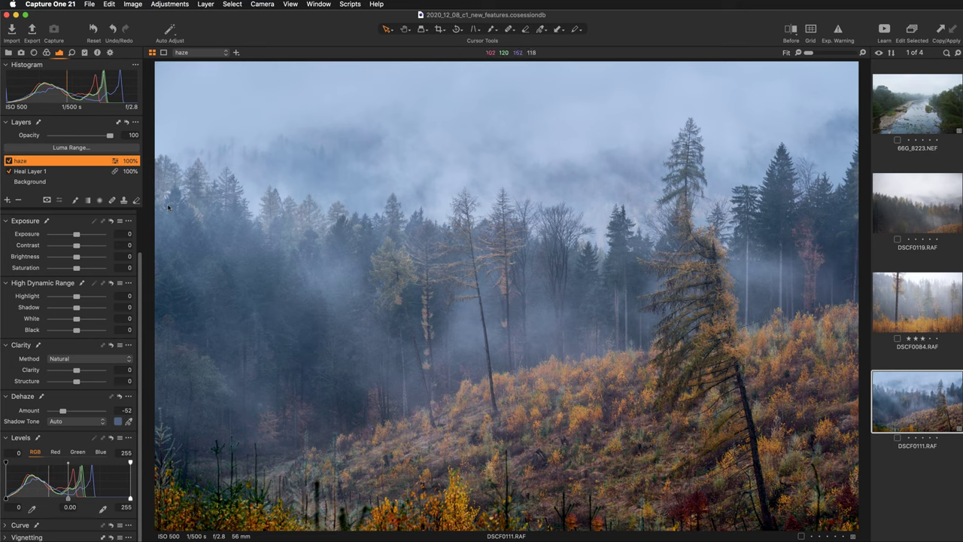
Paint the haze layer's mask over the fog among the left and central trees using a size 453 brush with reduced flow.
key(b)
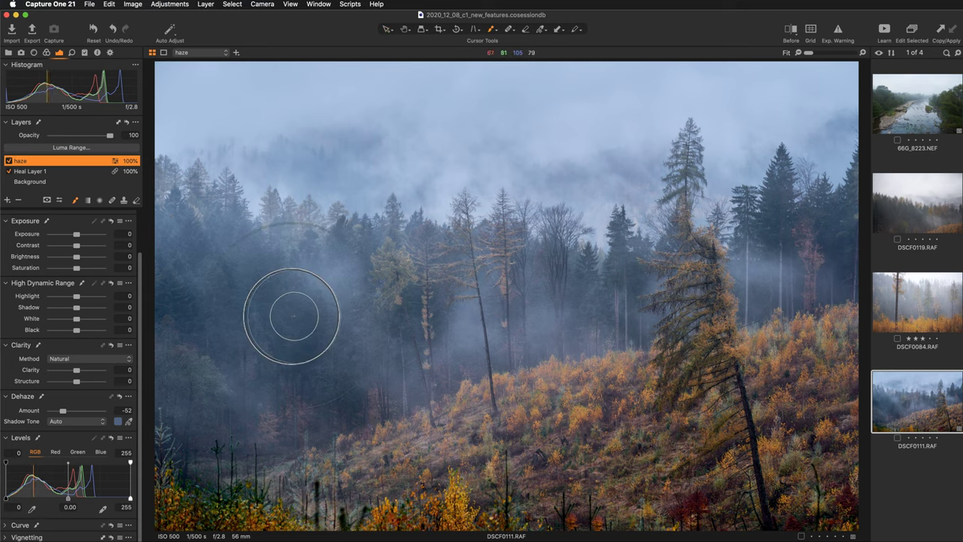
right_click(295, 316)
drag(294, 314, 298, 315)
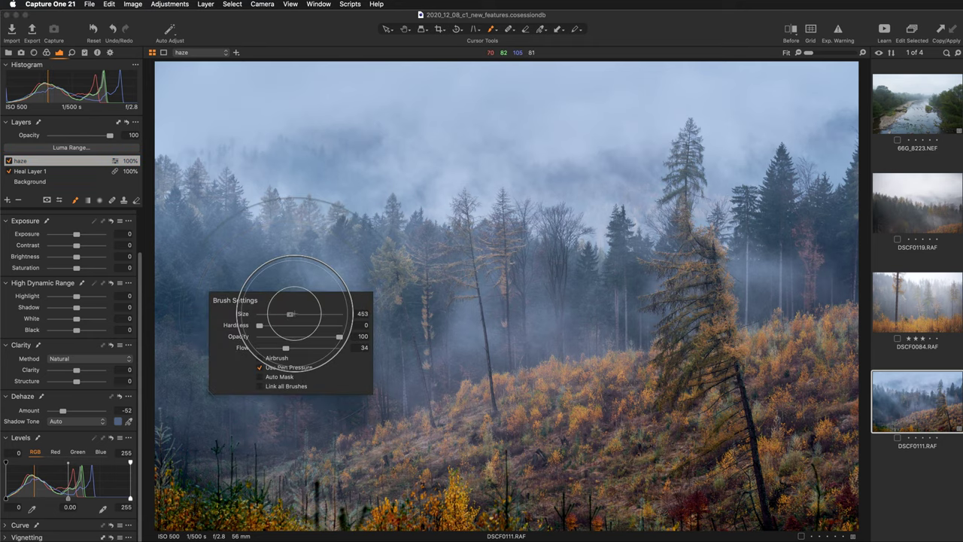
drag(286, 347, 273, 347)
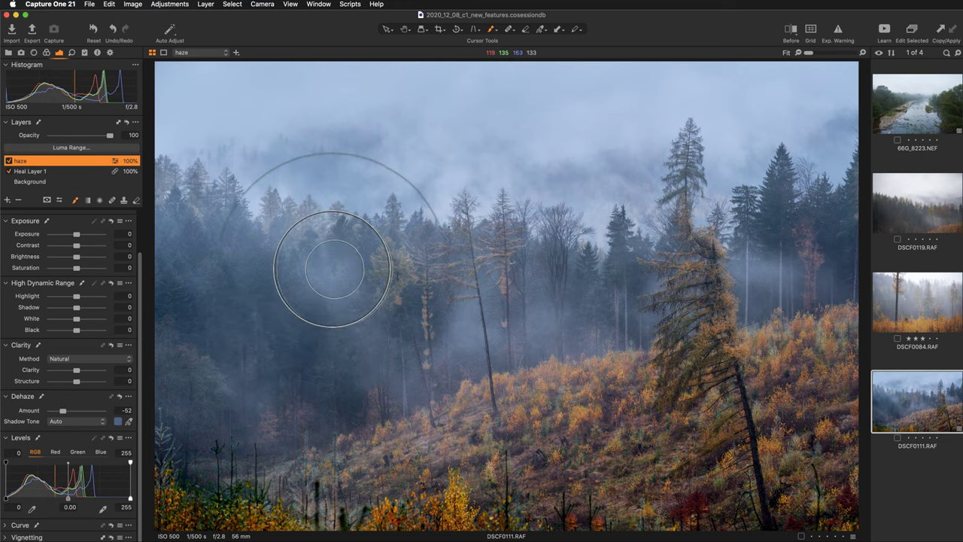
mouse_move(291, 231)
mouse_down()
mouse_move(340, 304)
mouse_move(338, 259)
mouse_move(366, 239)
mouse_move(530, 348)
mouse_move(477, 408)
mouse_up()
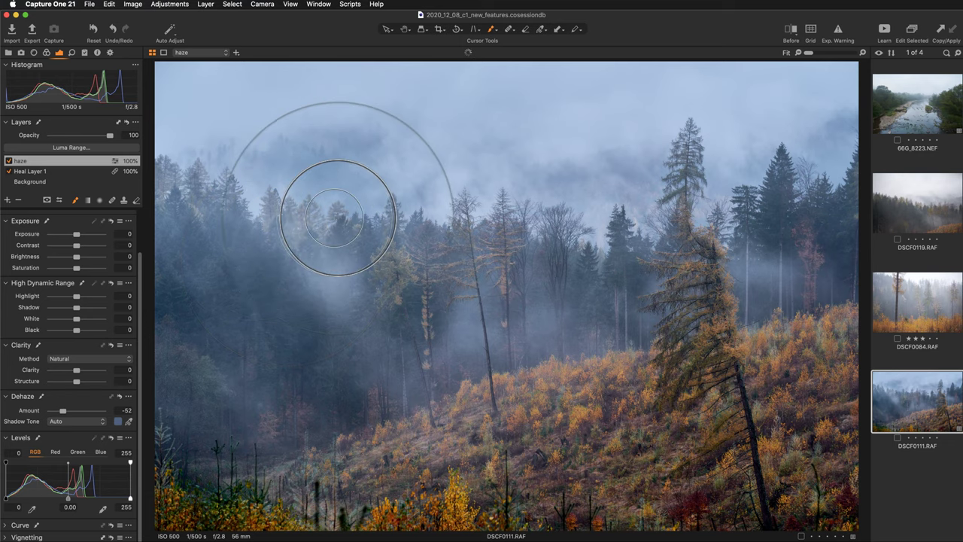
mouse_move(312, 299)
mouse_down()
mouse_move(261, 238)
mouse_move(379, 226)
mouse_move(475, 183)
mouse_move(503, 285)
mouse_up()
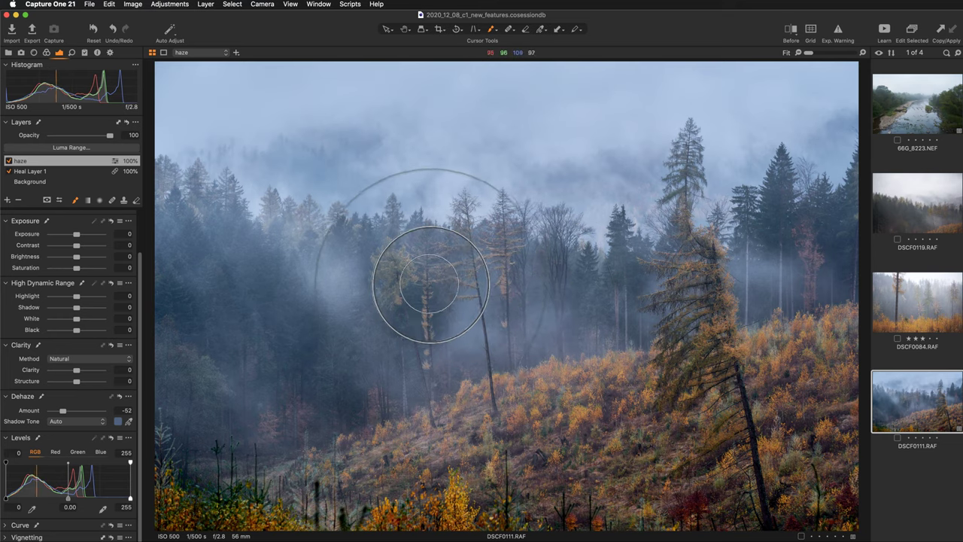
Erase some of the painted haze from the layer mask among the dark trees.
key(e)
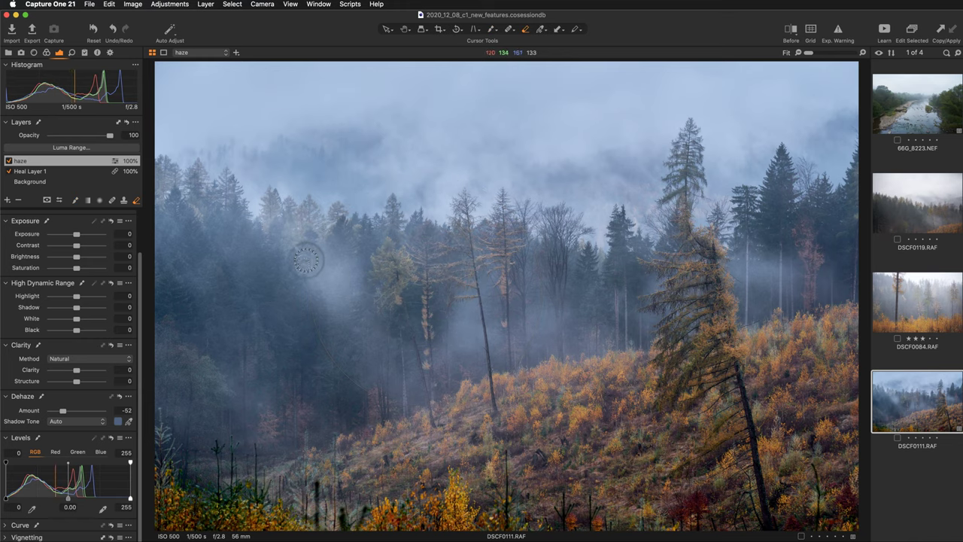
mouse_move(326, 261)
mouse_down()
mouse_move(497, 318)
mouse_move(470, 334)
mouse_up()
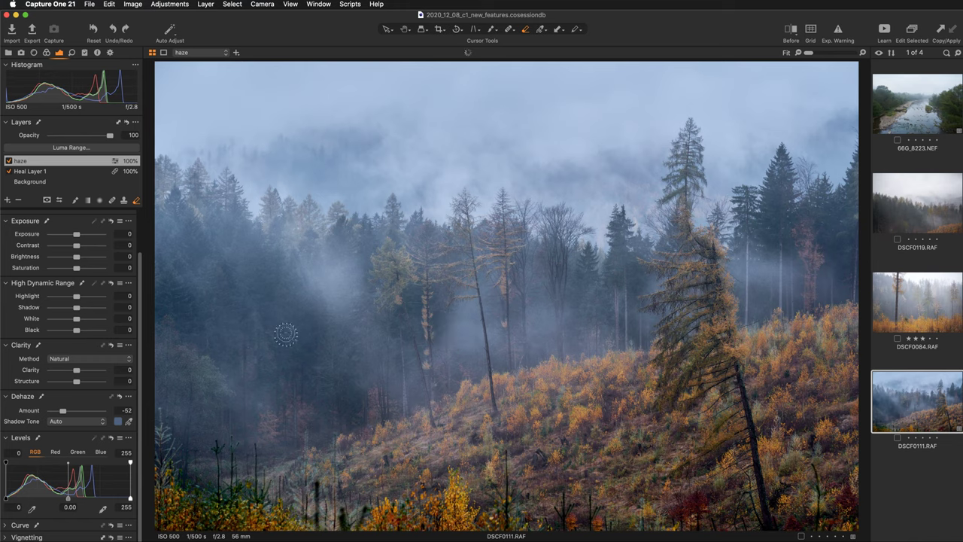
right_click(347, 327)
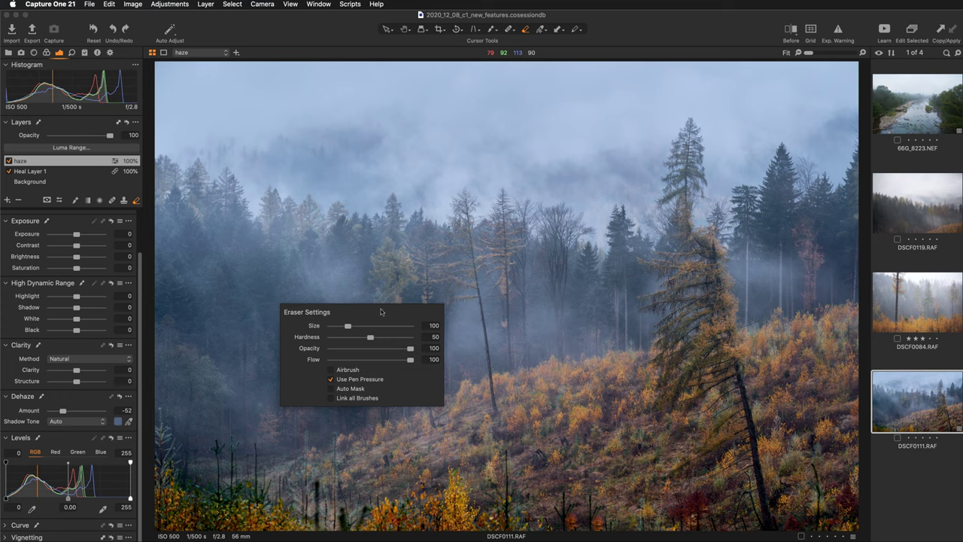
drag(380, 317, 508, 271)
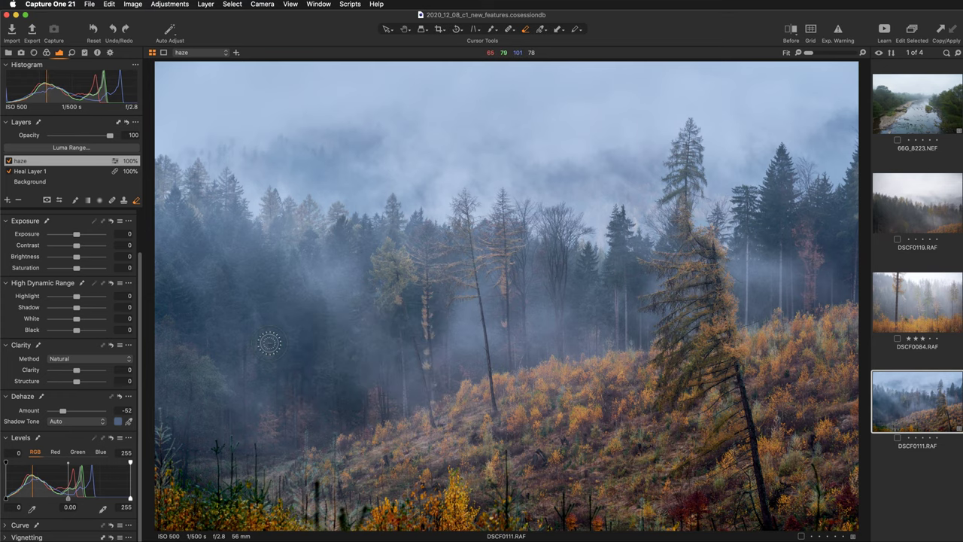
Lower the brush flow and paint more haze between the trees, from the left and central forest across to the right-hand trees.
key(b)
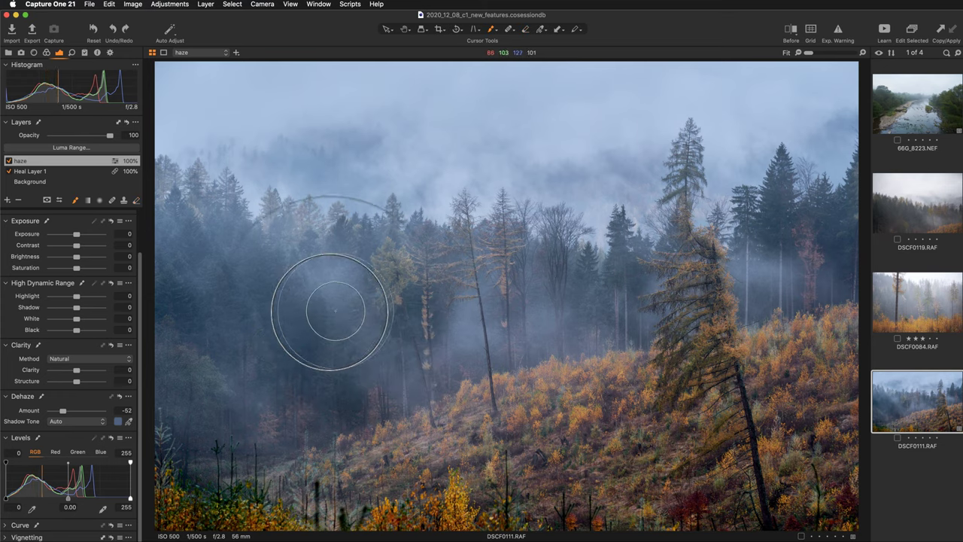
right_click(321, 311)
drag(307, 343, 296, 344)
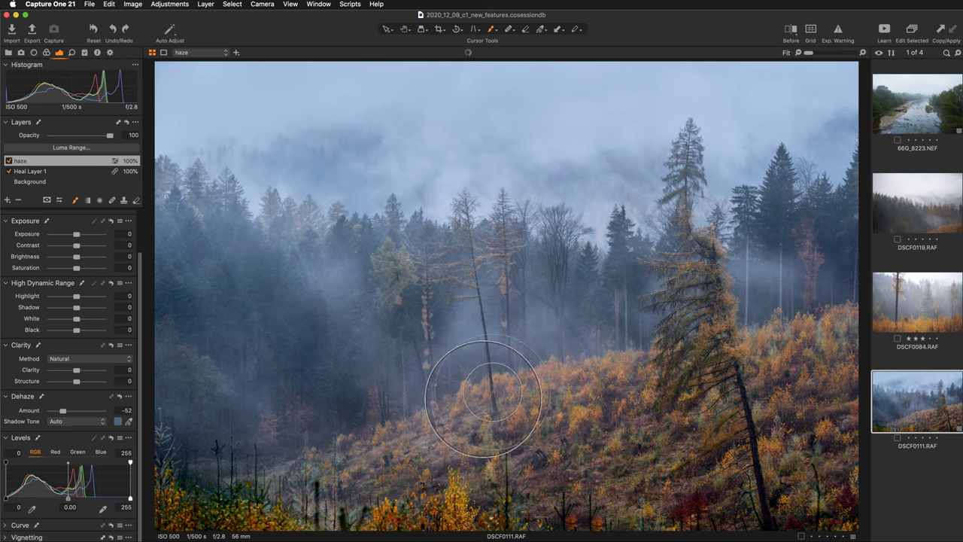
mouse_move(471, 344)
mouse_down()
mouse_move(435, 248)
mouse_move(468, 307)
mouse_move(470, 284)
mouse_move(425, 288)
mouse_move(420, 302)
mouse_move(344, 301)
mouse_move(282, 284)
mouse_move(207, 231)
mouse_move(199, 201)
mouse_move(210, 231)
mouse_move(310, 233)
mouse_move(341, 287)
mouse_move(334, 221)
mouse_up()
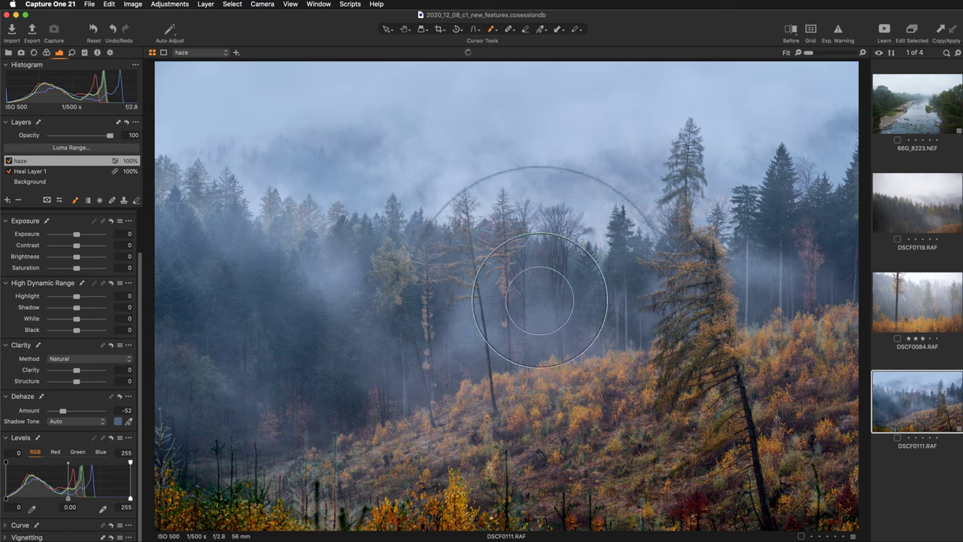
mouse_move(535, 309)
mouse_down()
mouse_move(459, 339)
mouse_move(515, 301)
mouse_move(537, 309)
mouse_move(556, 296)
mouse_move(576, 223)
mouse_move(623, 212)
mouse_move(603, 145)
mouse_move(610, 130)
mouse_move(624, 279)
mouse_up()
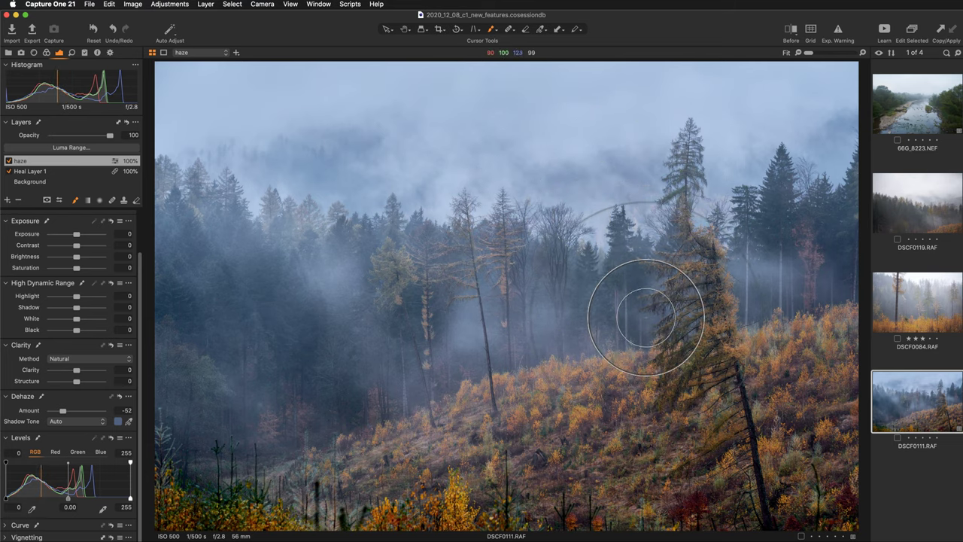
mouse_move(648, 297)
mouse_down()
mouse_move(656, 279)
mouse_move(639, 280)
mouse_move(687, 258)
mouse_move(828, 264)
mouse_move(791, 251)
mouse_up()
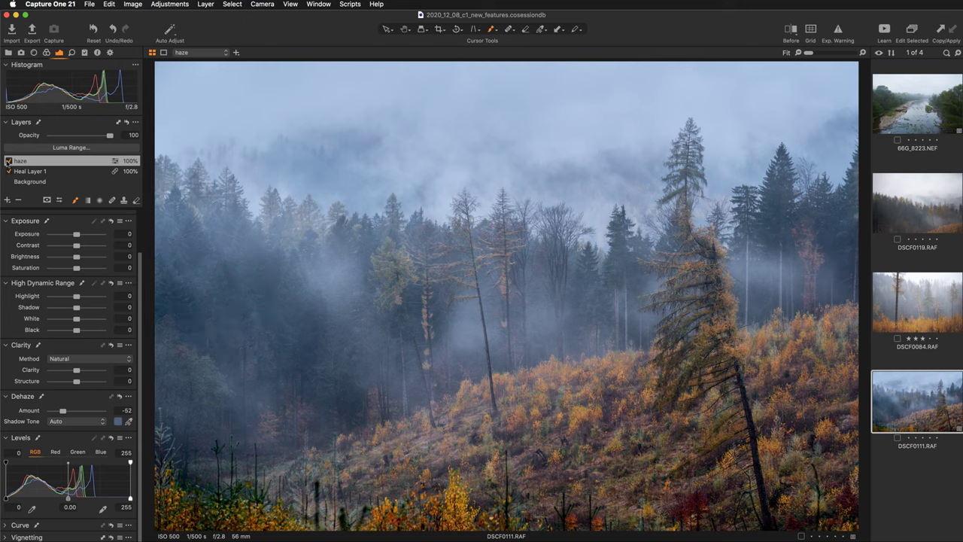
On the Background layer, sample Dehaze Shadow Tones from the fog between the central trees and from the left treetops.
click(52, 182)
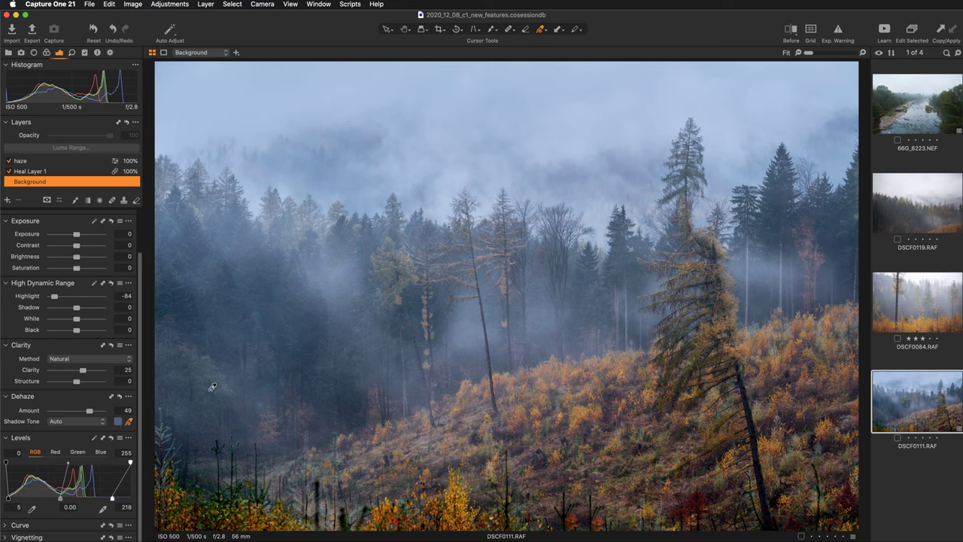
click(553, 313)
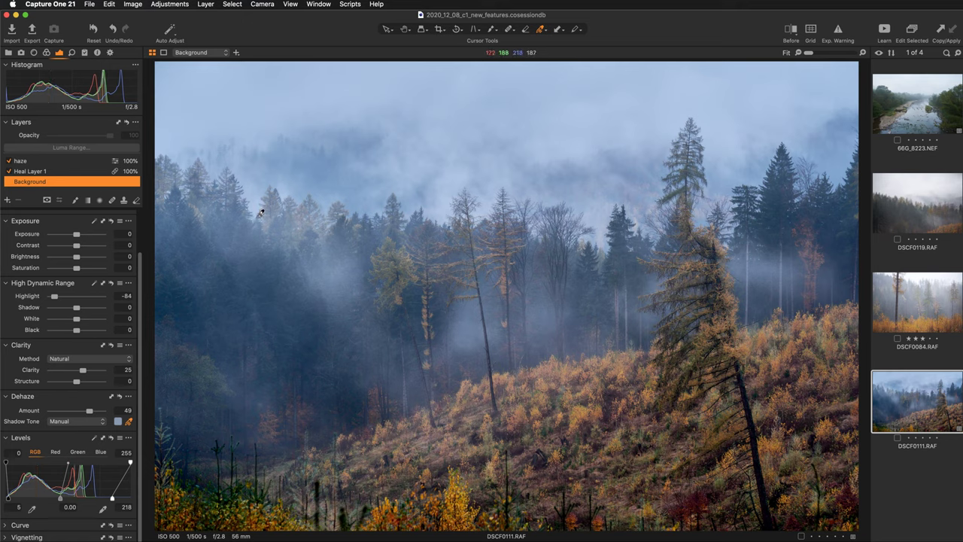
click(201, 207)
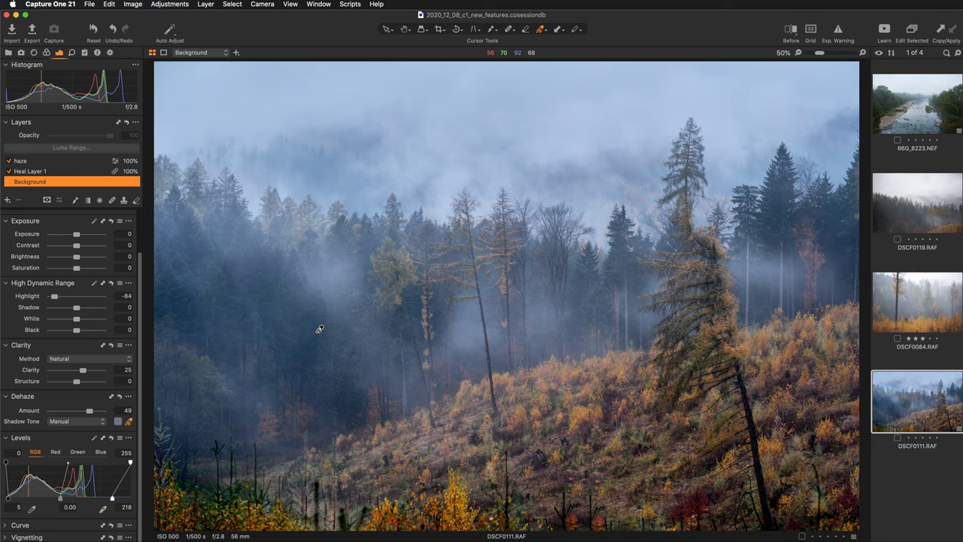
Sample another Dehaze Shadow Tone from the misty sky beside the tall right-hand tree.
key(super+plus)
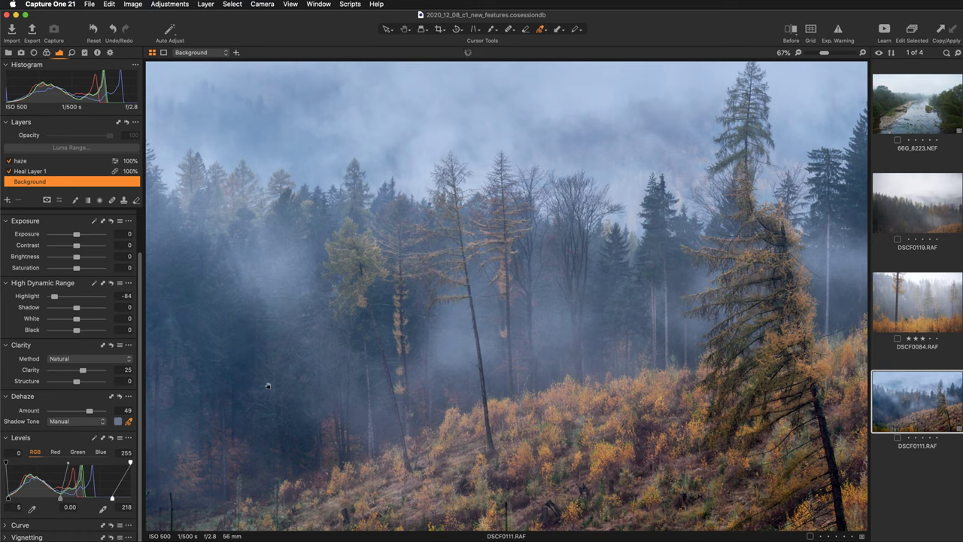
drag(268, 386, 386, 380)
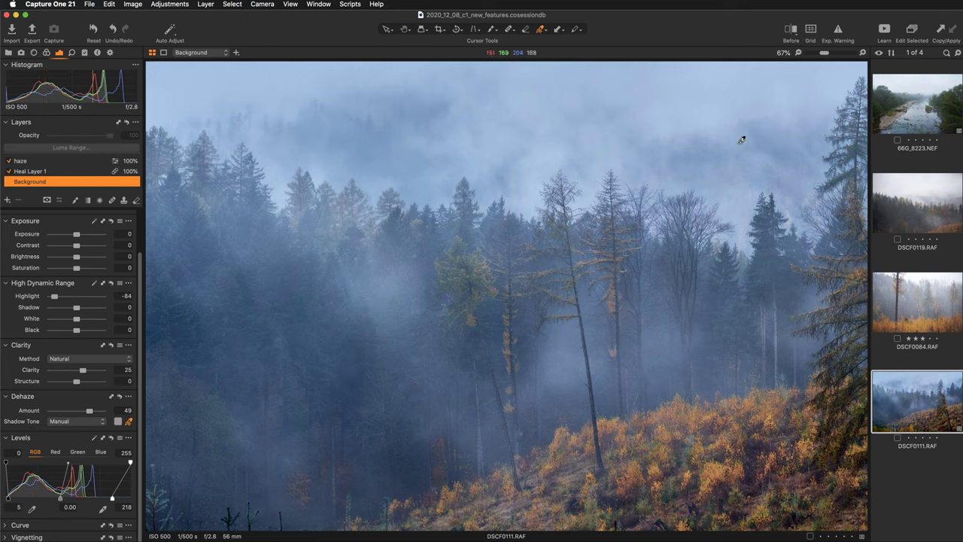
click(767, 142)
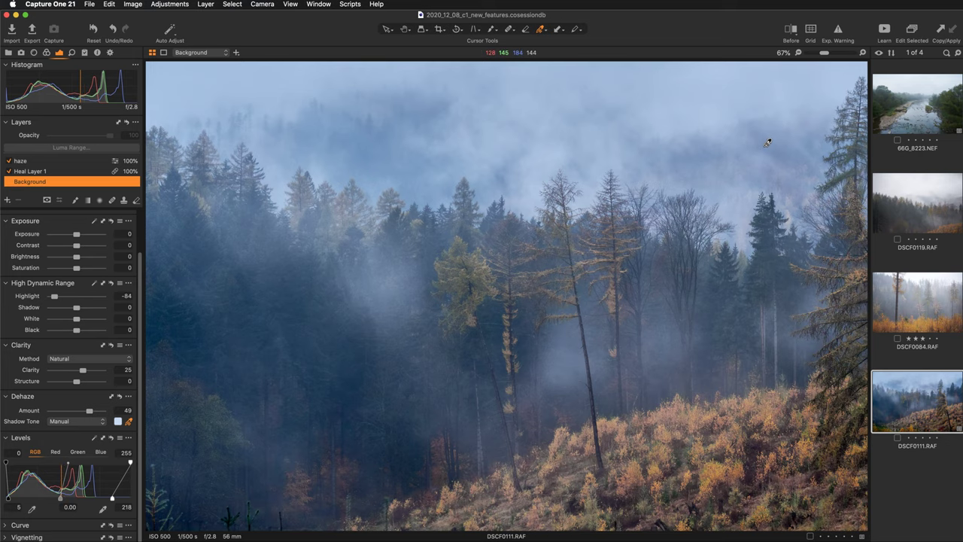
Return the Background layer's Dehaze Shadow Tone to Auto.
key(super+0)
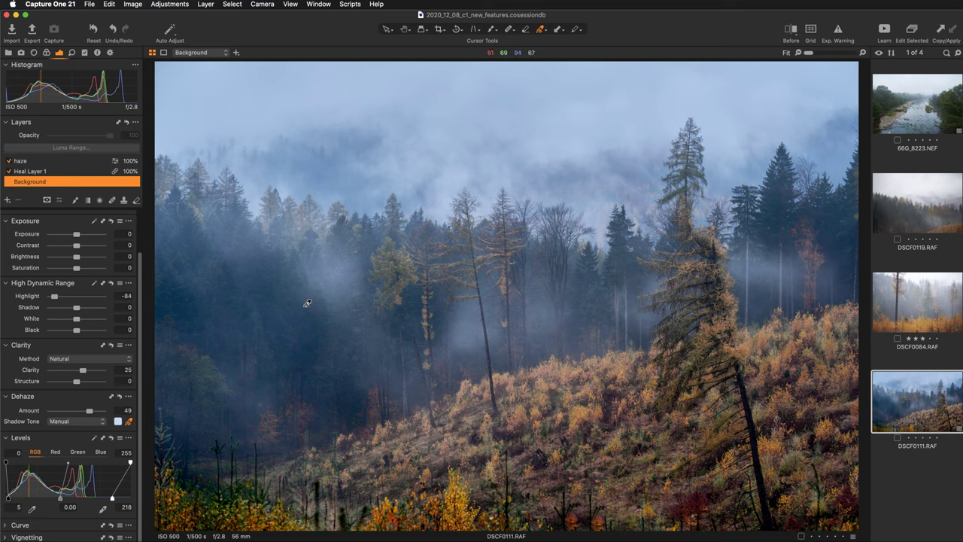
click(100, 426)
click(95, 414)
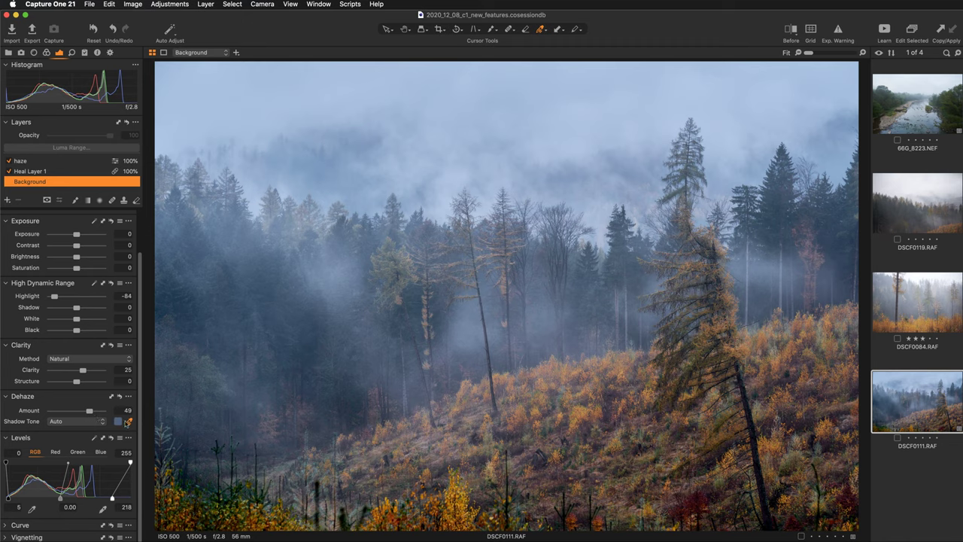
Examine the enhanced tooltips for Clarity, High Dynamic Range, Exposure and Straighten, and switch back to the Select cursor tool.
click(132, 426)
mouse_move(29, 347)
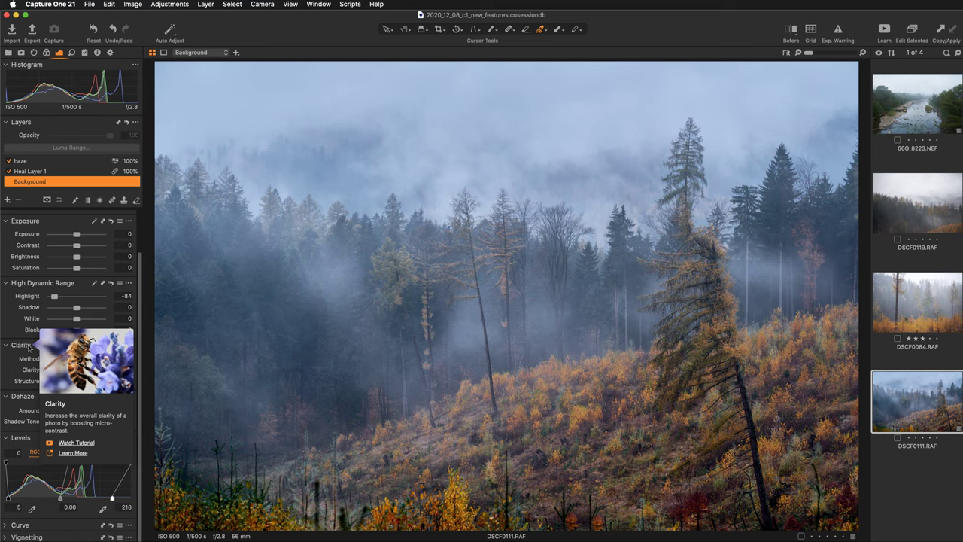
mouse_move(66, 288)
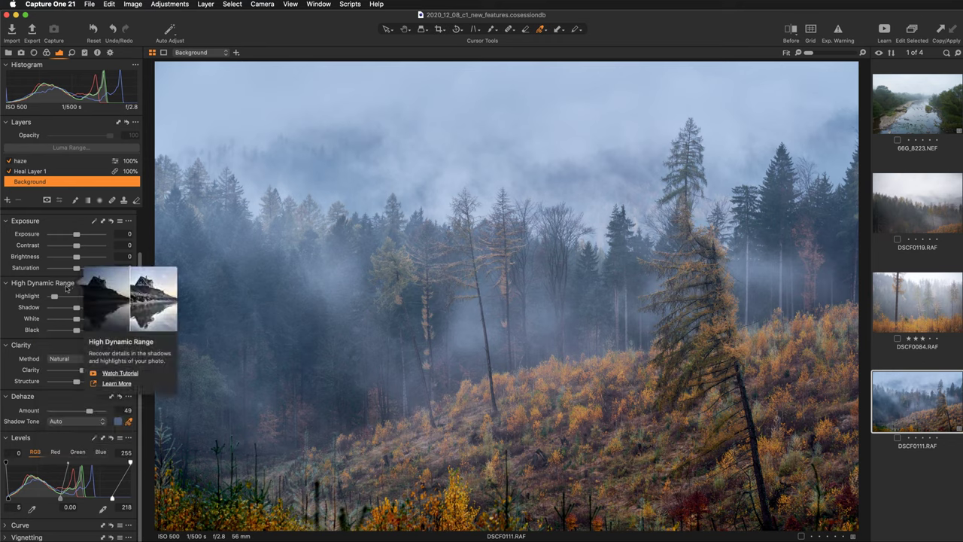
mouse_move(34, 224)
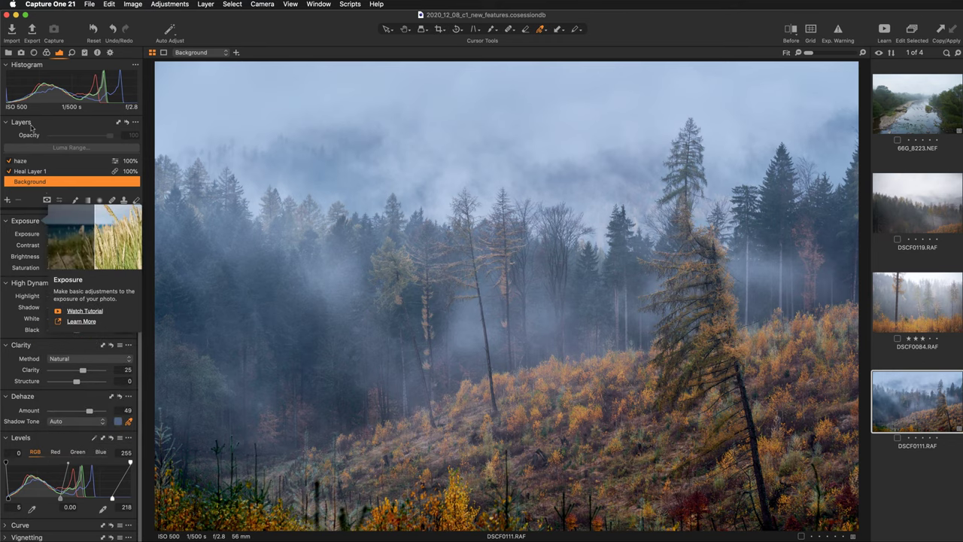
mouse_move(32, 128)
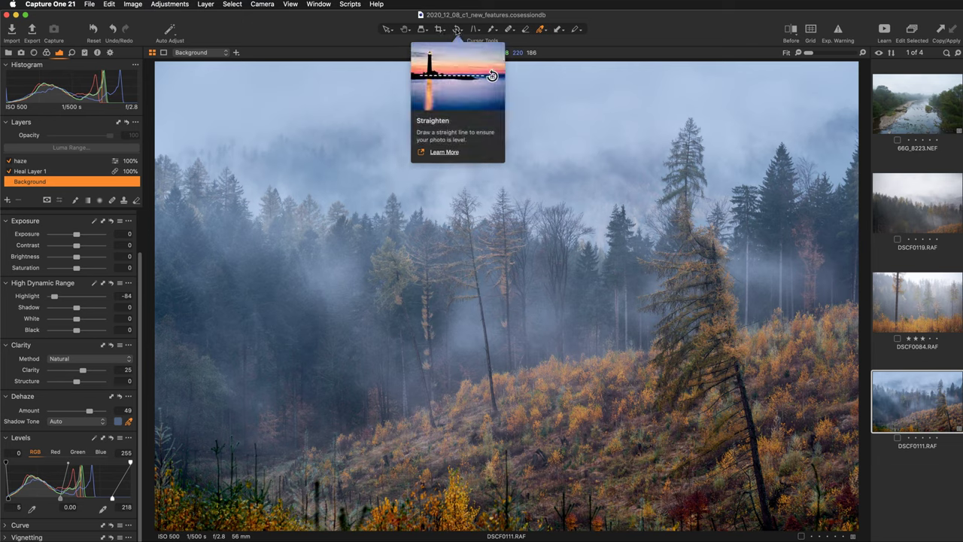
click(386, 29)
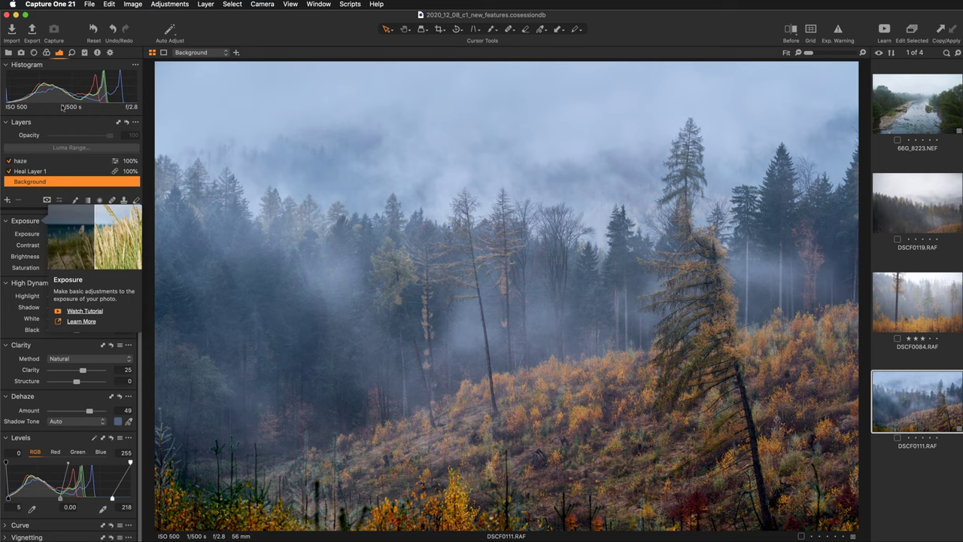
Toggle the Show enhanced tooltips option in the General preferences and close the preferences.
click(56, 5)
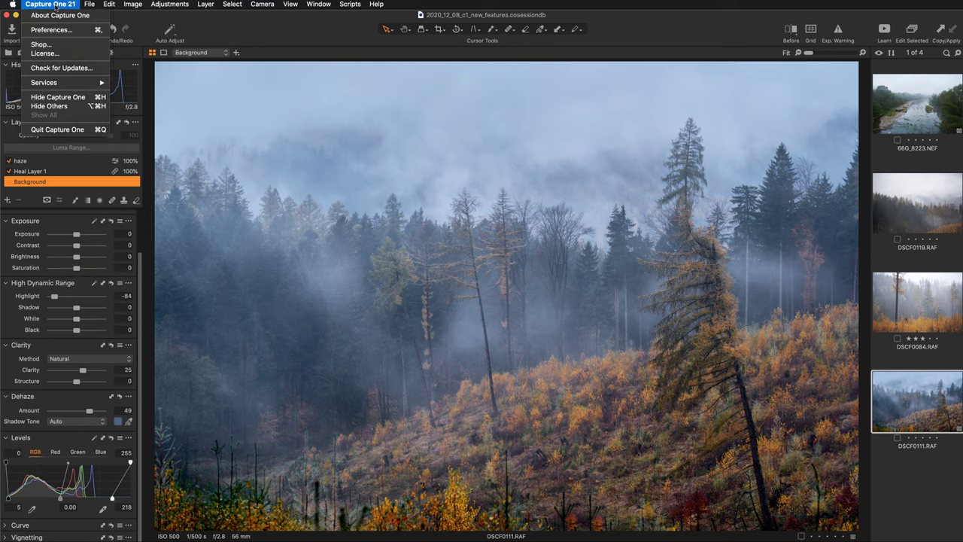
click(51, 30)
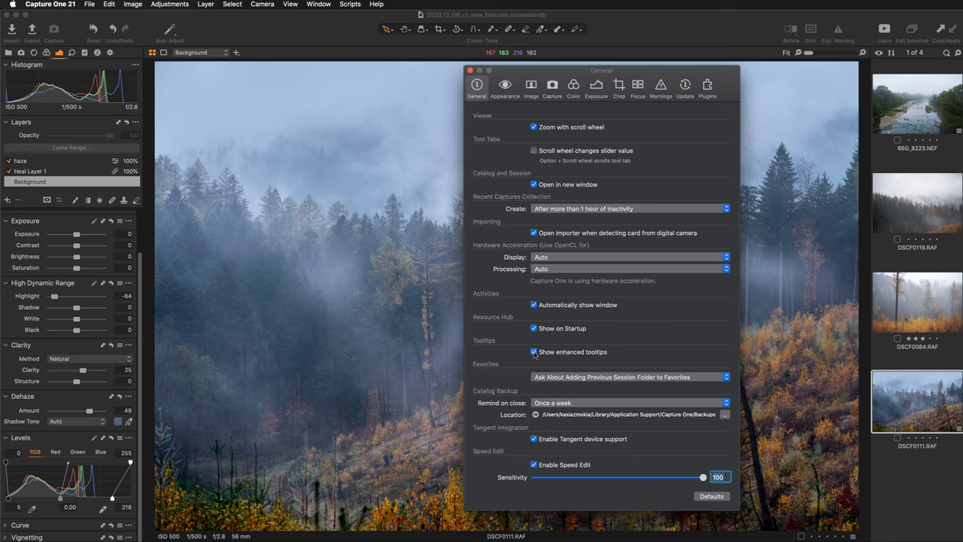
click(534, 352)
click(470, 71)
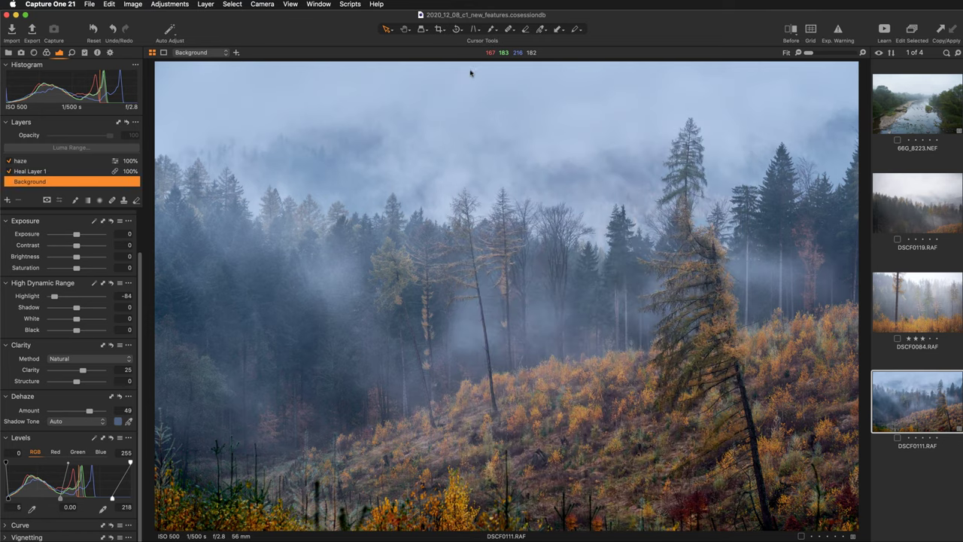
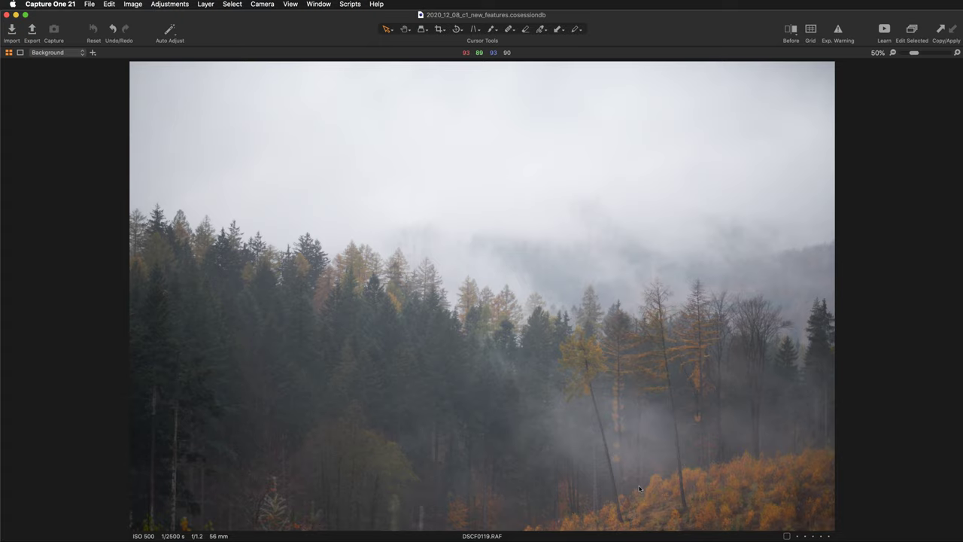
Show the tools and browser, open the keyboard shortcut editor, and review the Speed Edit Keys from Exposure down to Sharpening.
key(super+alt+t)
key(super+alt+b)
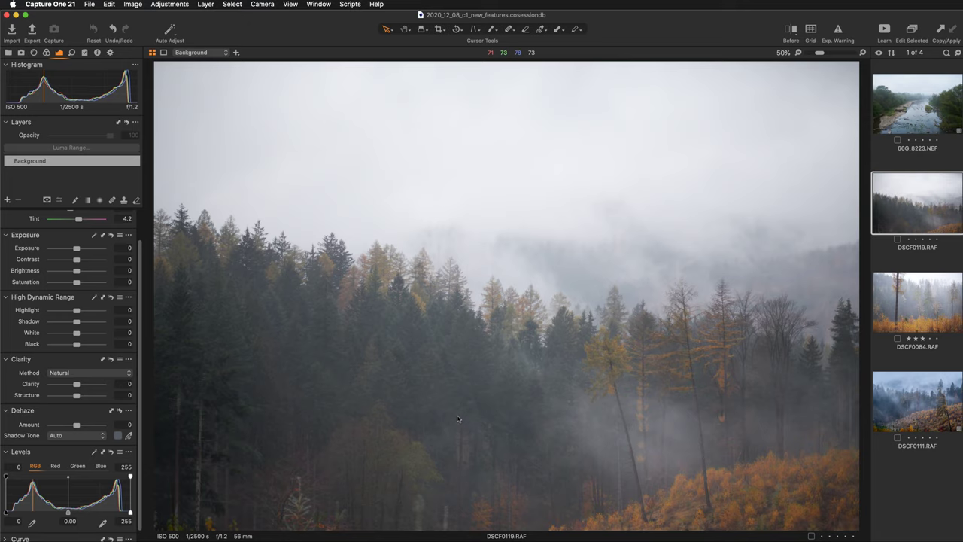
click(110, 4)
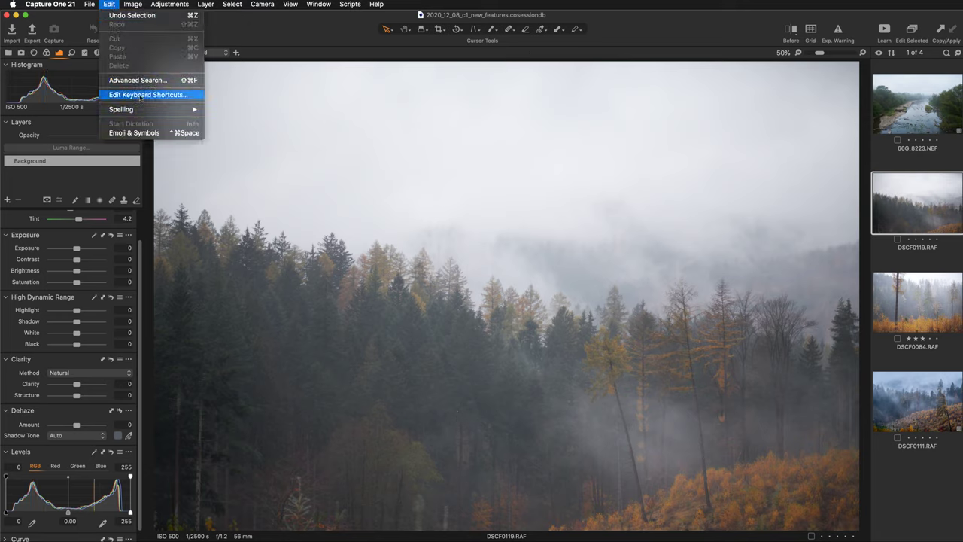
click(166, 97)
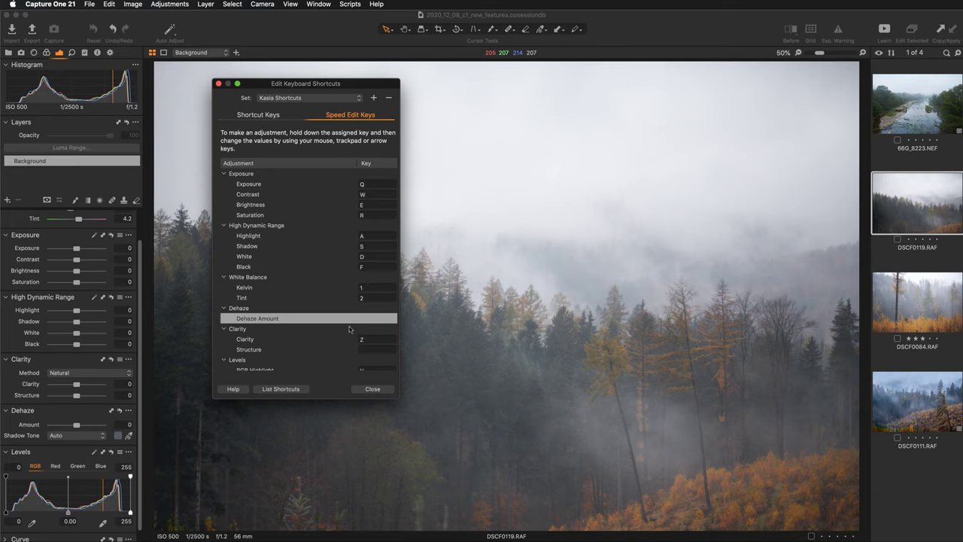
scroll(332, 303, down, 3)
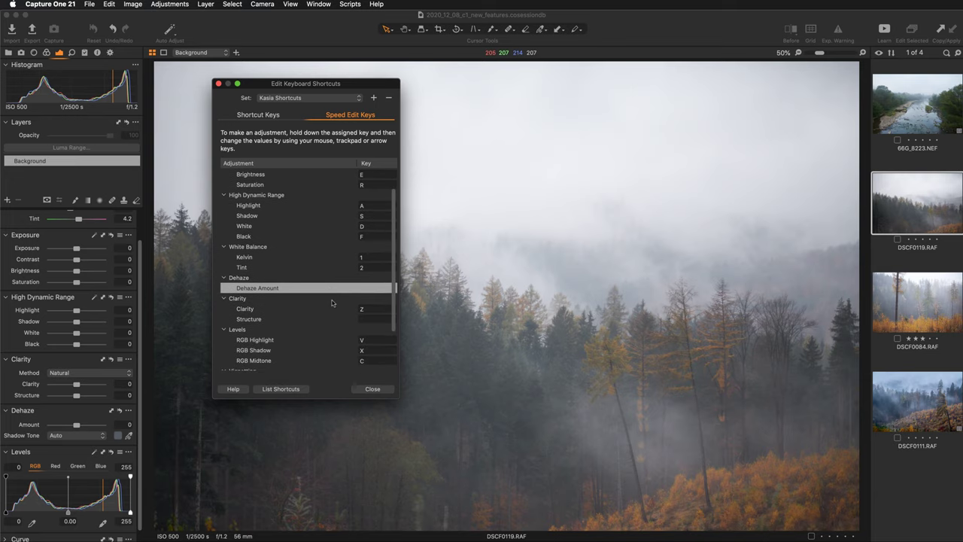
scroll(333, 303, down, 2)
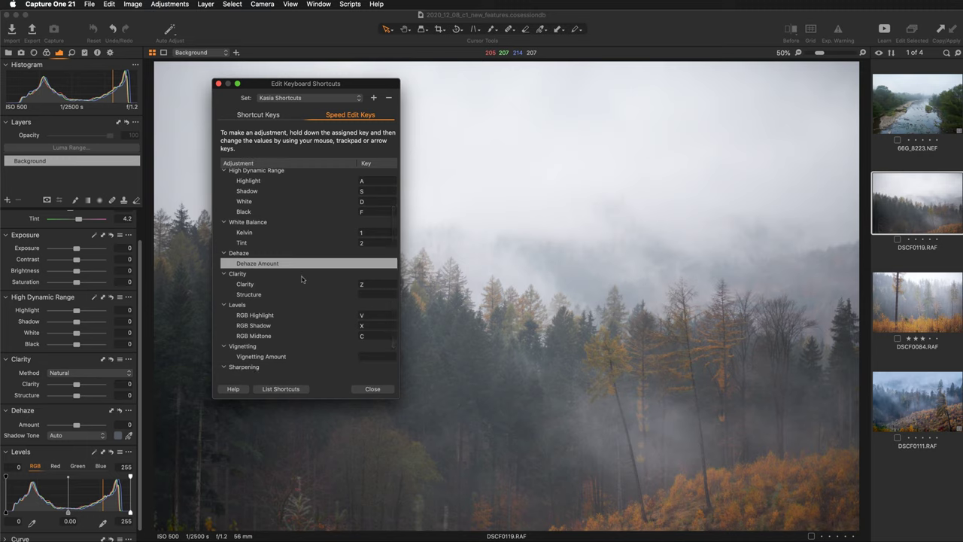
scroll(304, 283, up, 3)
scroll(304, 279, up, 2)
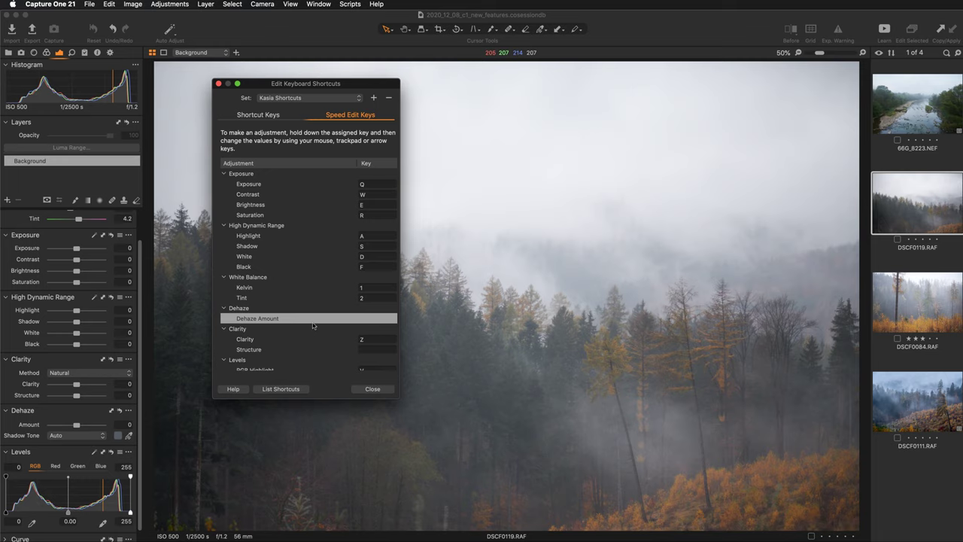
Assign 3 as the Speed Edit key for Dehaze Amount and close the keyboard shortcut editor.
click(368, 318)
scroll(381, 285, down, 3)
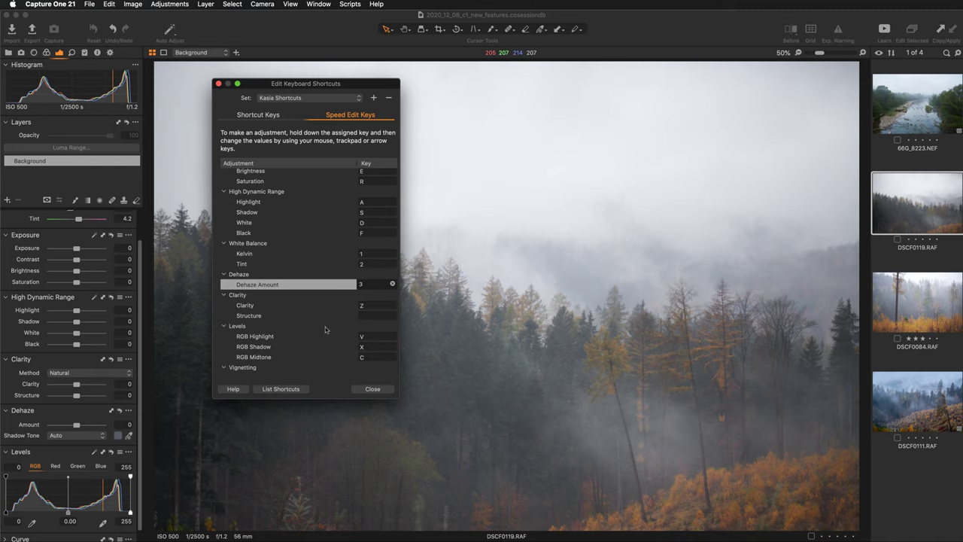
click(379, 390)
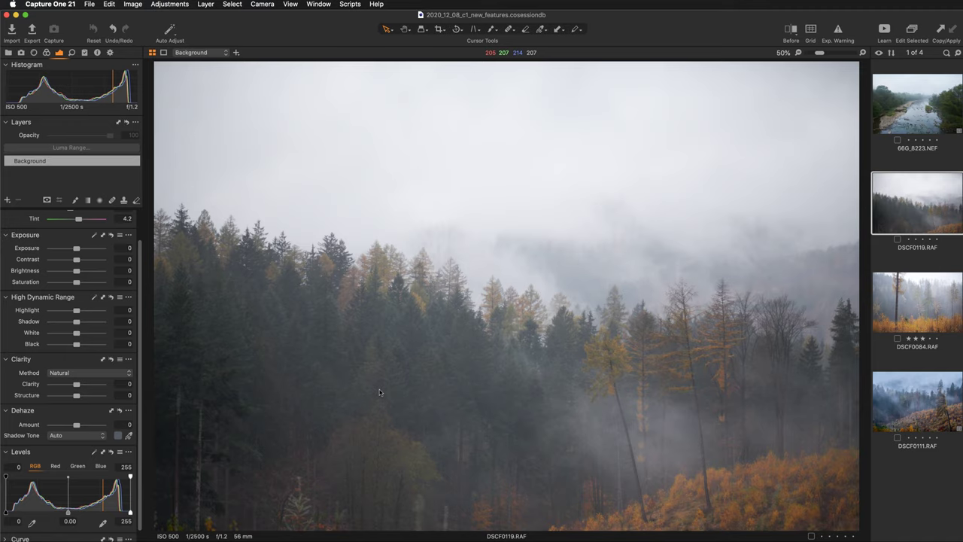
Hide the tools and browser, and set the Dehaze Amount of DSCF0119.RAF to 74 with Speed Edit.
key(super+t)
key(super+shift+b)
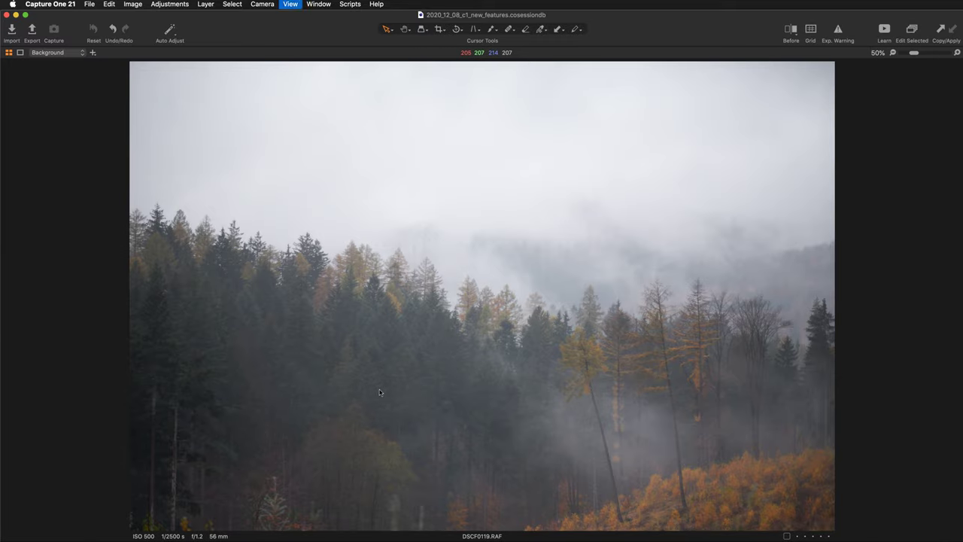
key(super+plus)
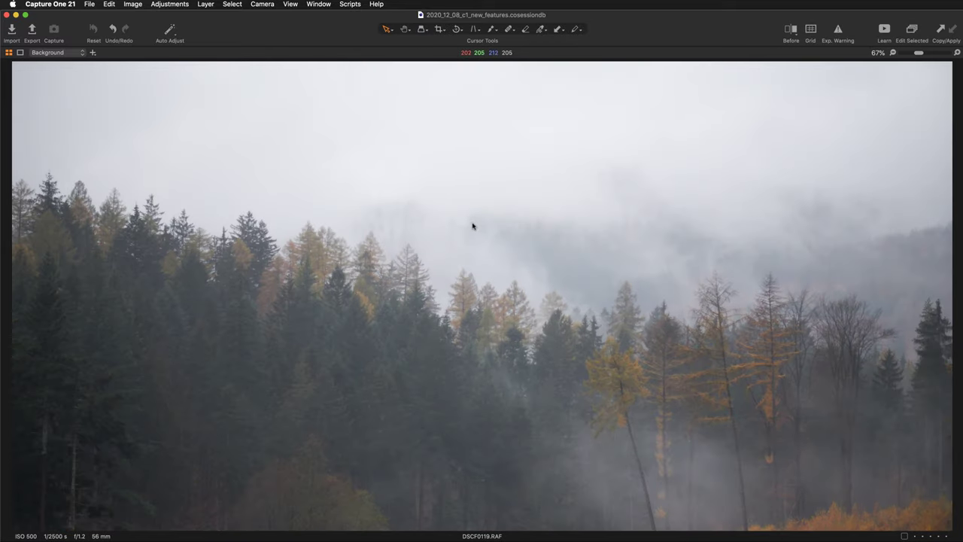
mouse_move(473, 223)
mouse_down()
mouse_move(477, 252)
mouse_move(479, 233)
mouse_up()
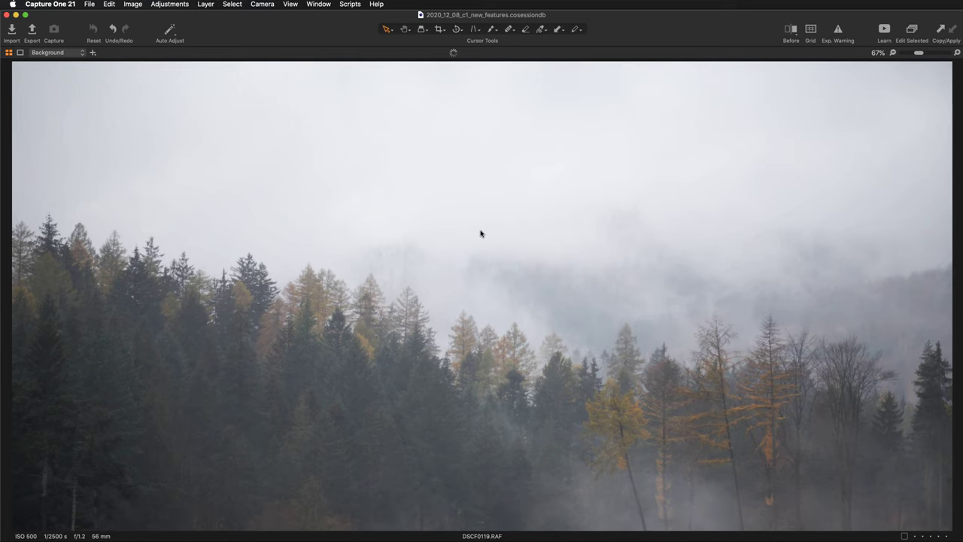
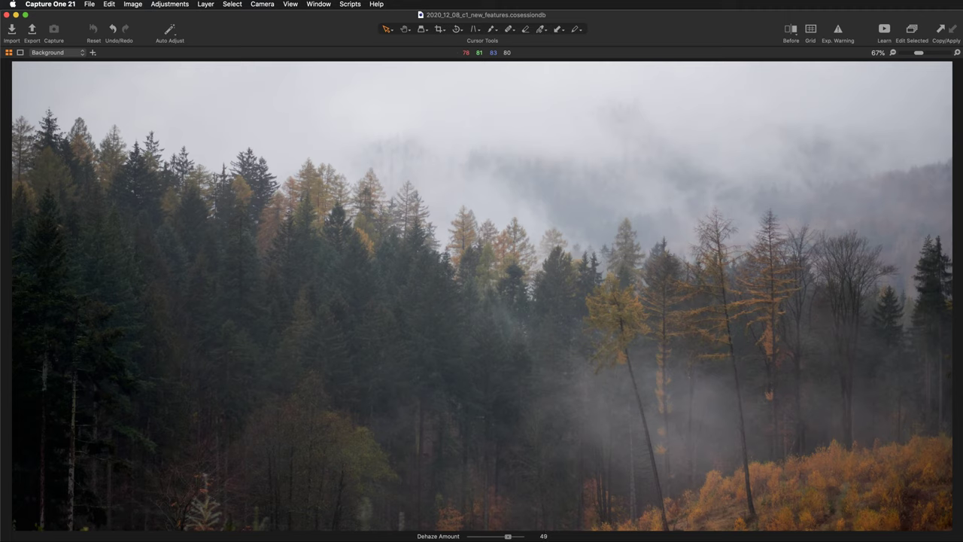
scroll(482, 293, up, 4)
scroll(481, 294, up, 2)
scroll(472, 306, up, 5)
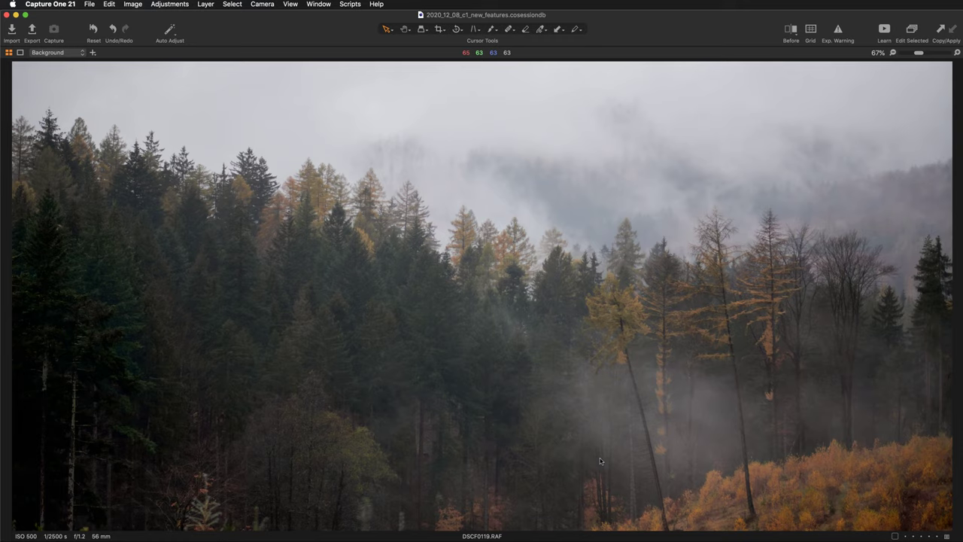
drag(514, 203, 507, 348)
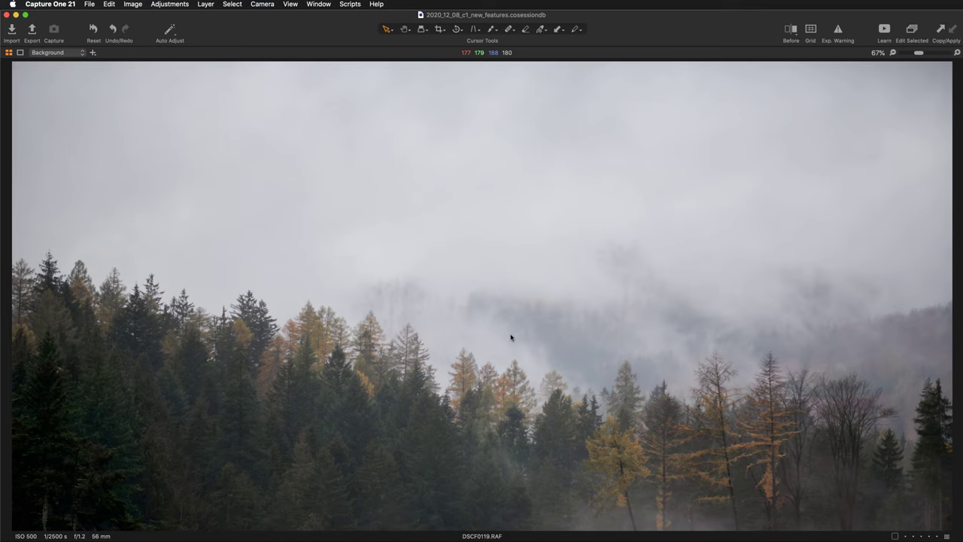
Show the tools again and review the adjustments from White Balance down to Levels alongside the whole forest photo.
key(super+t)
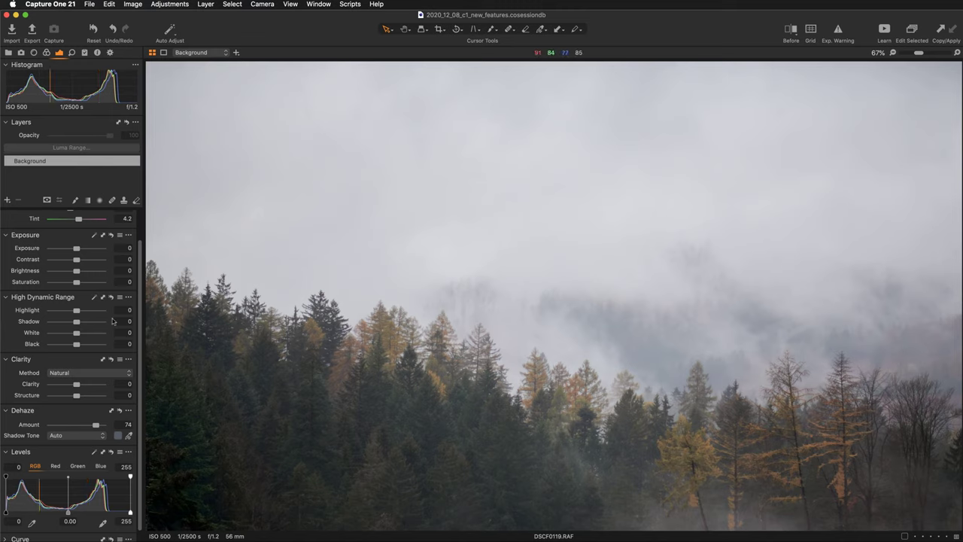
scroll(113, 322, up, 1)
scroll(113, 322, up, 2)
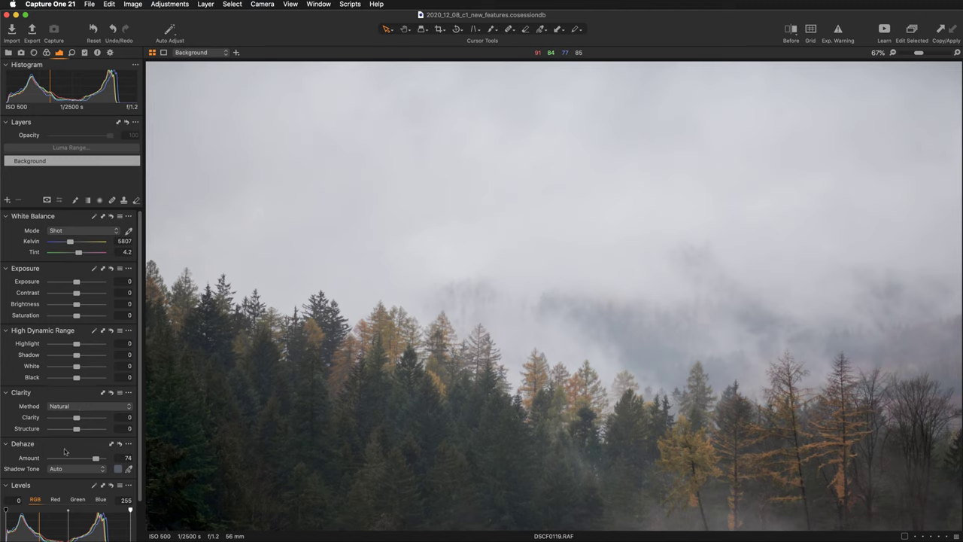
scroll(65, 451, down, 2)
scroll(65, 451, down, 1)
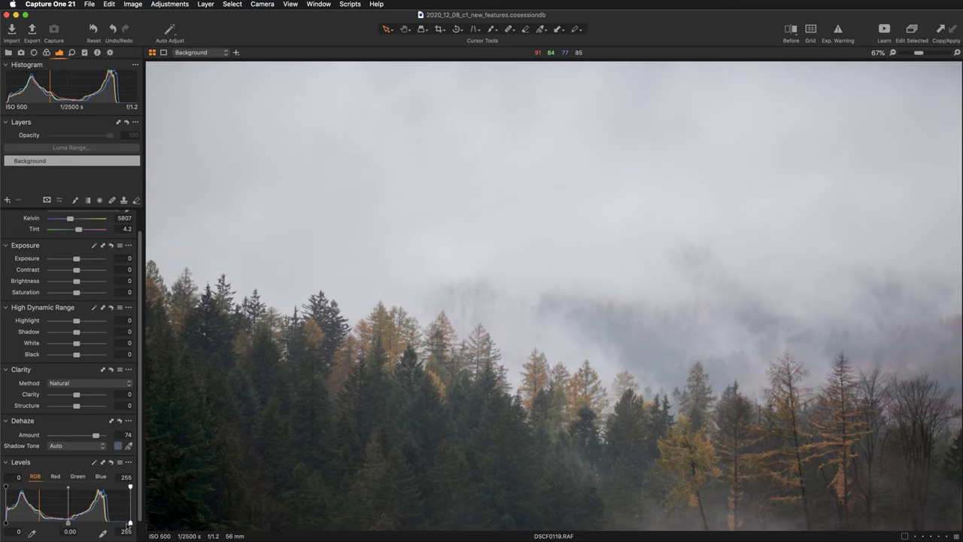
scroll(85, 364, up, 3)
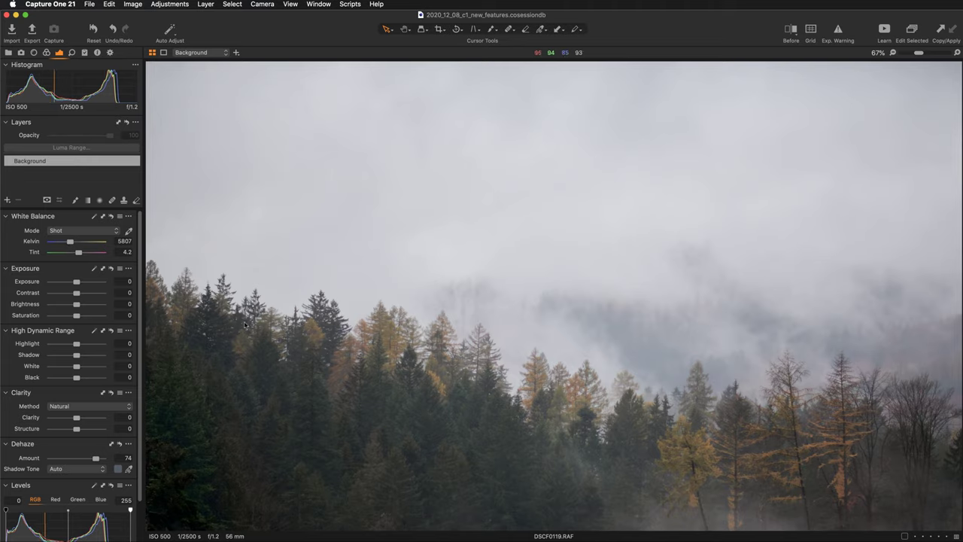
scroll(245, 324, down, 5)
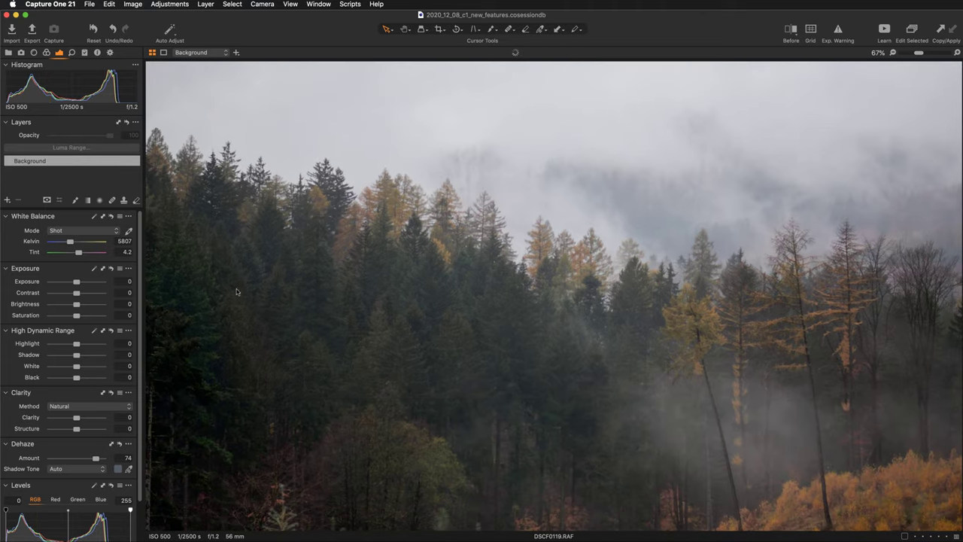
key(super+0)
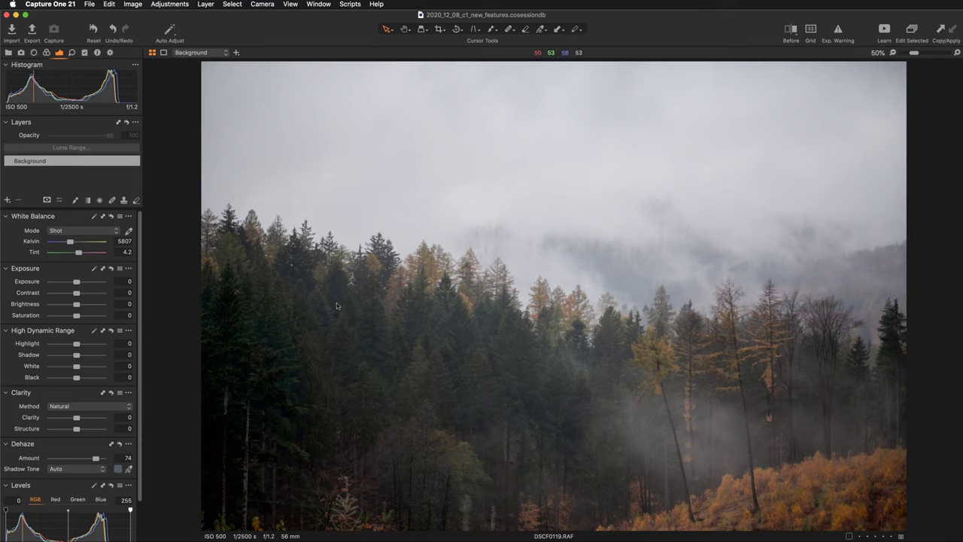
Try a cooler white balance of 5003 Kelvin on the forest photo and reset it to the shot value.
drag(70, 242, 66, 242)
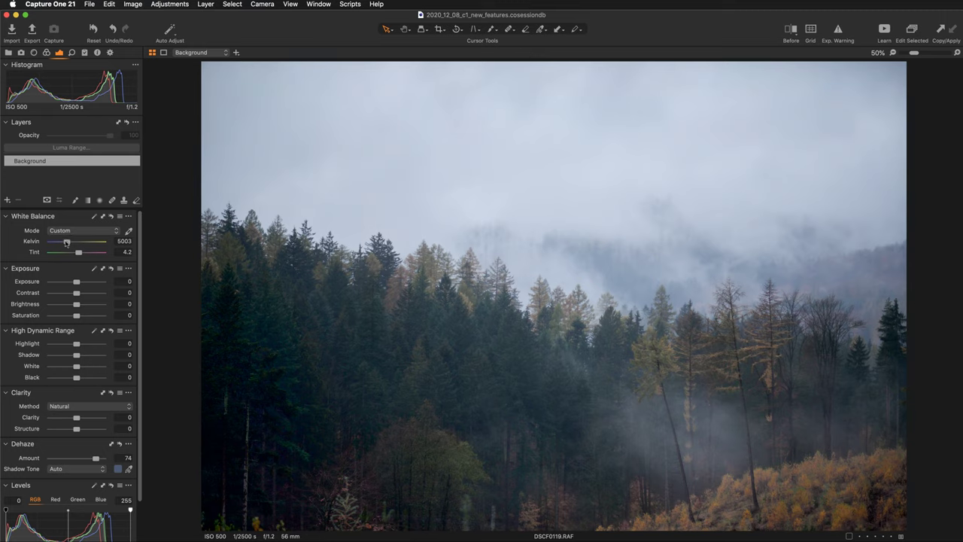
double_click(66, 242)
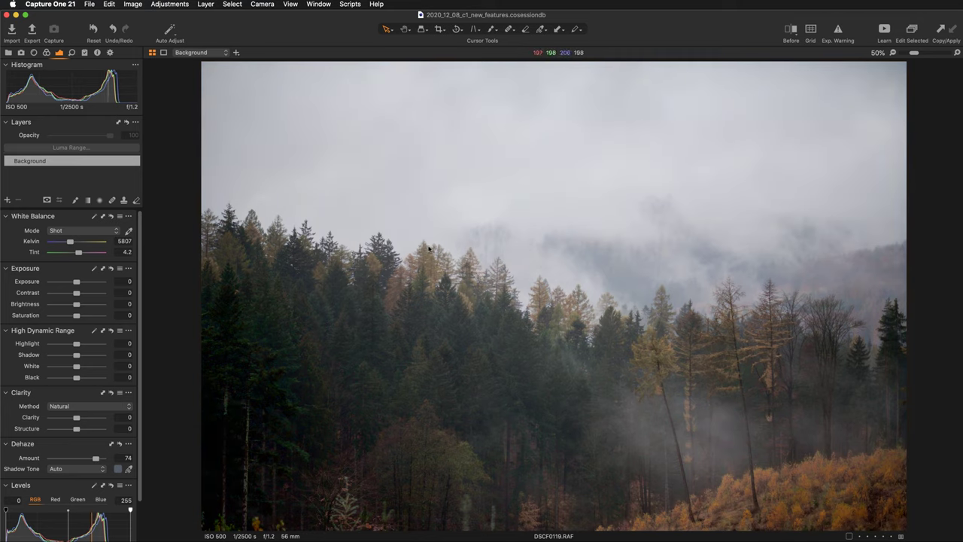
Lower the white balance Kelvin to 5712 with Speed Edit and hide the tools.
key(z)
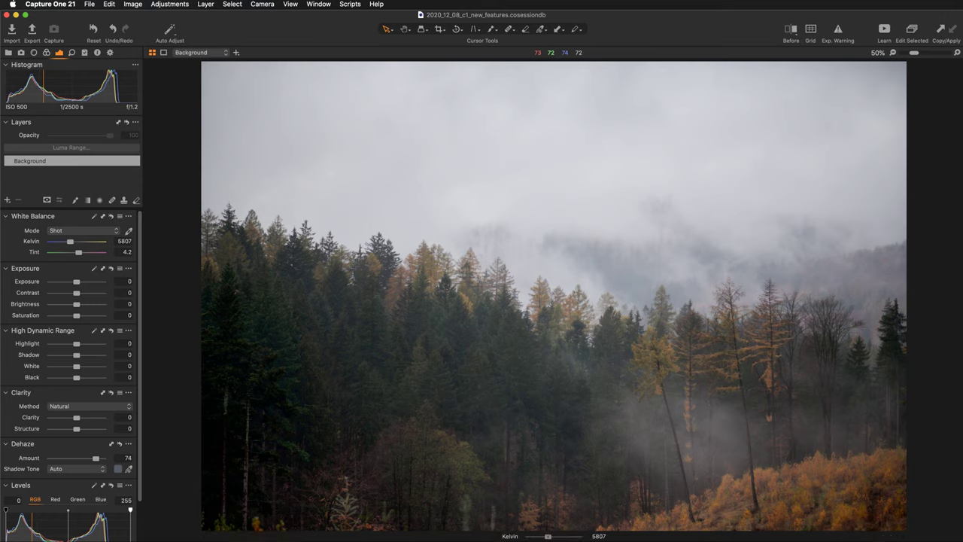
scroll(554, 294, down, 3)
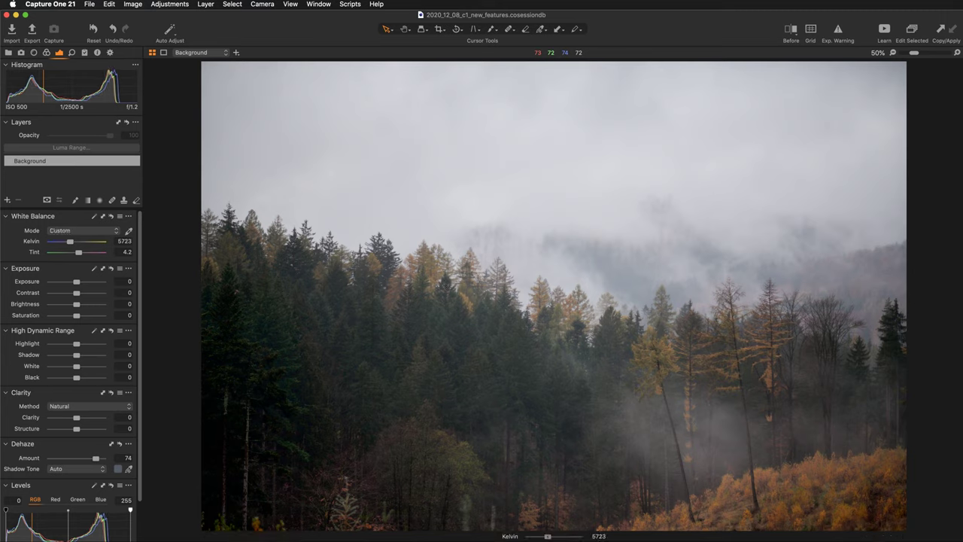
scroll(554, 294, down, 1)
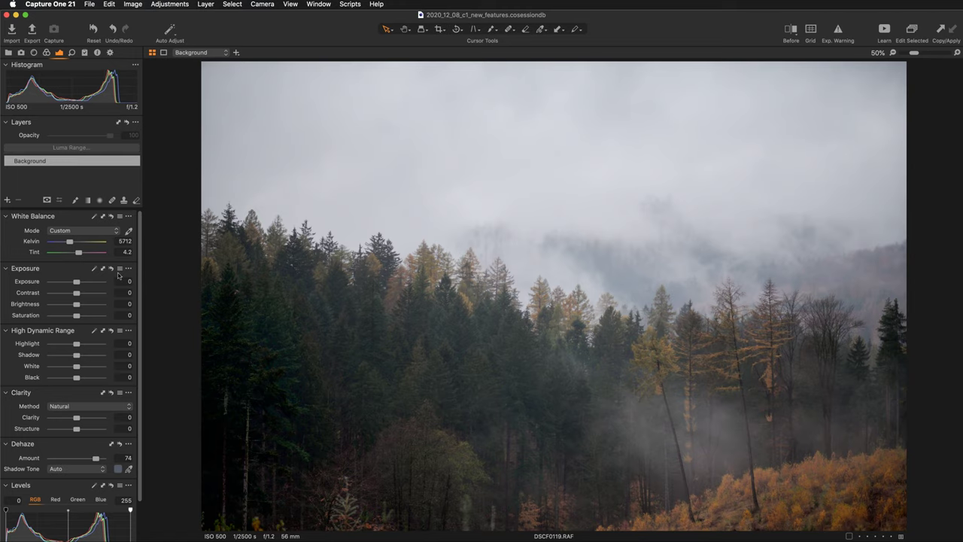
key(super+0)
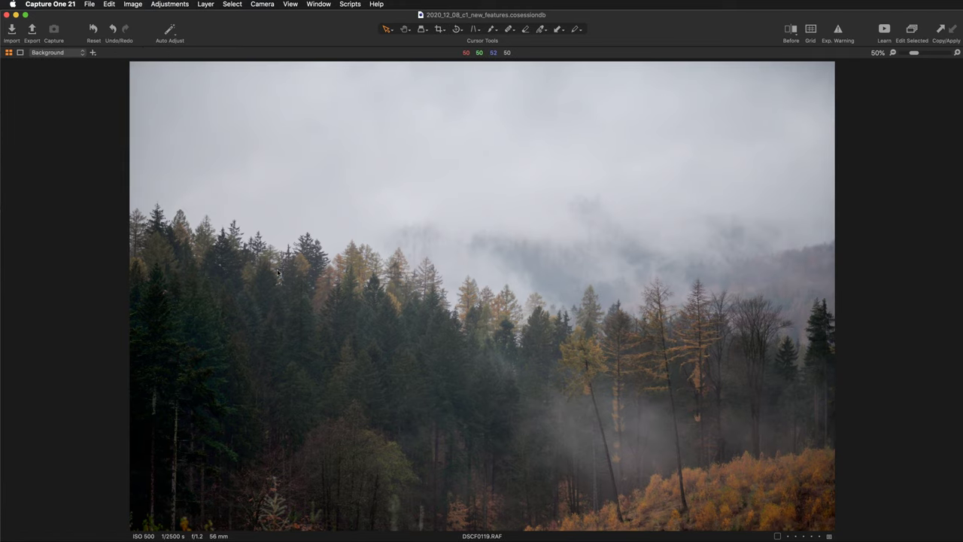
Lower the Highlight of the forest photo DSCF0119.RAF to -100 with Speed Edit and inspect the darkened sky.
key(super+equal)
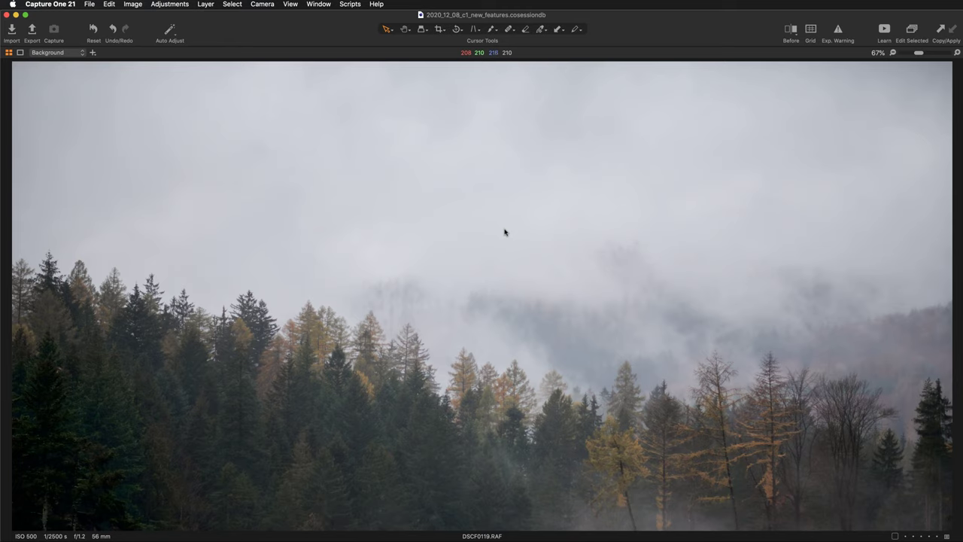
key(a)
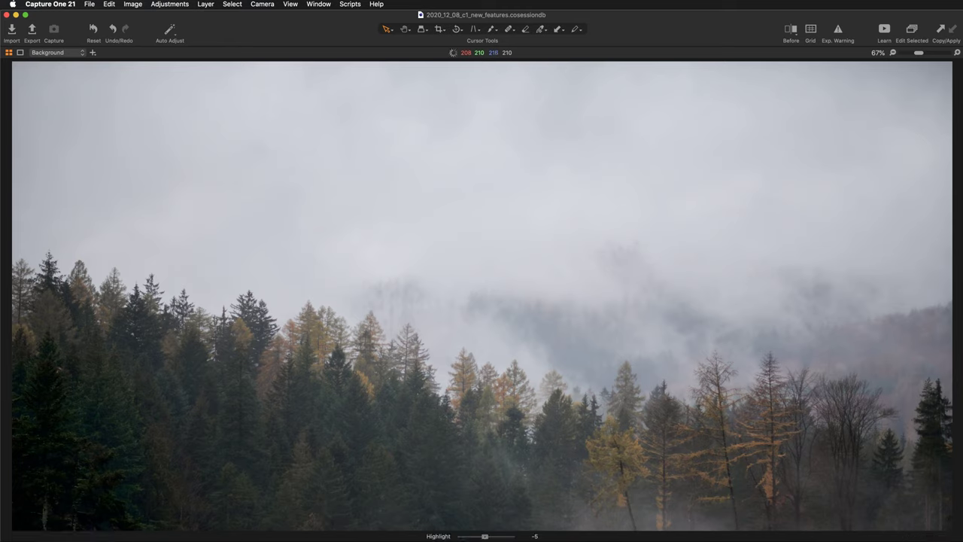
scroll(482, 301, down, 10)
scroll(482, 301, down, 10)
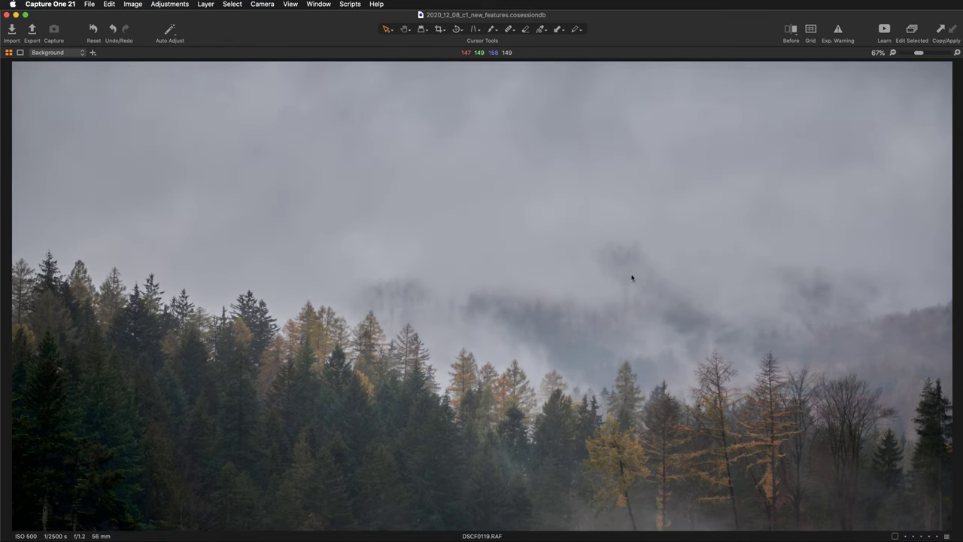
scroll(605, 292, down, 3)
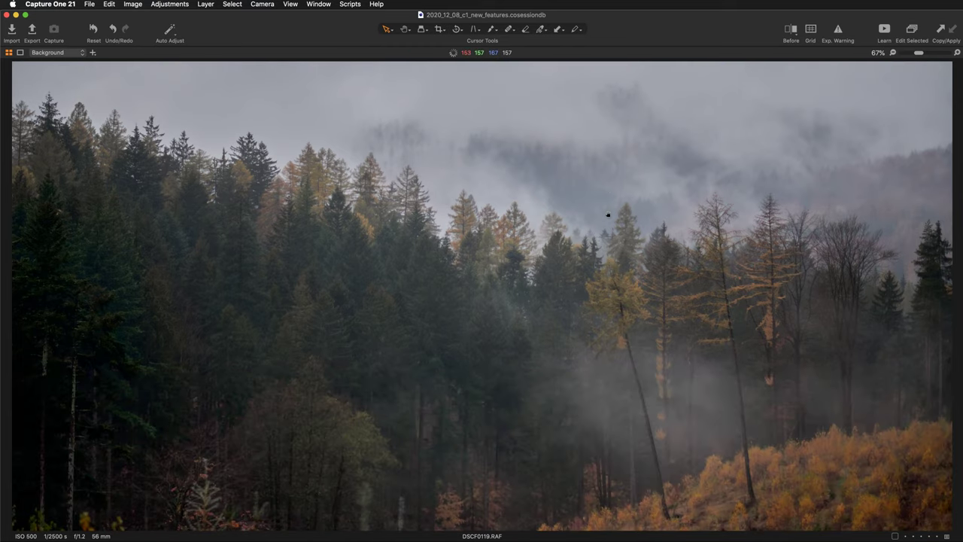
scroll(602, 298, up, 1)
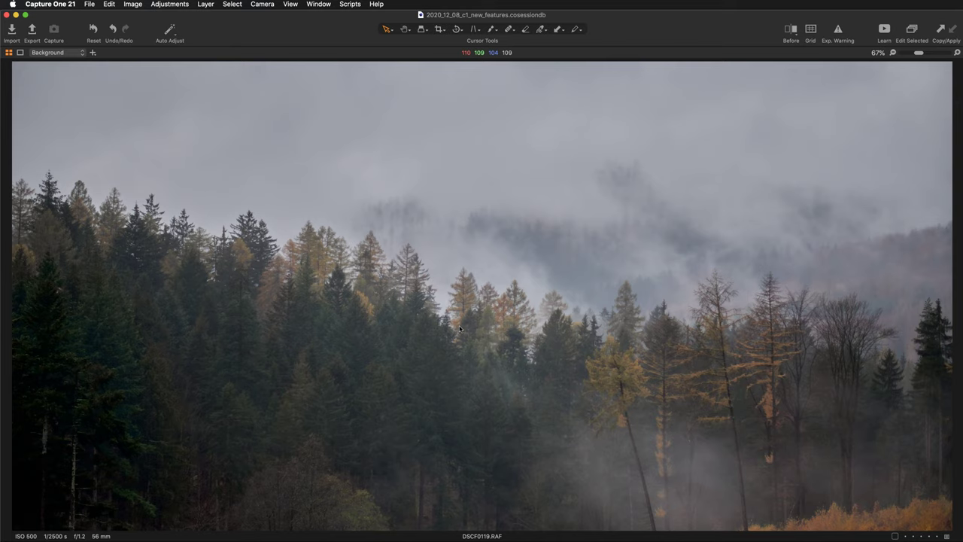
Raise the Clarity of the forest photo's Background layer to 31 with Speed Edit and check the lower forest.
key(z)
scroll(484, 536, up, 9)
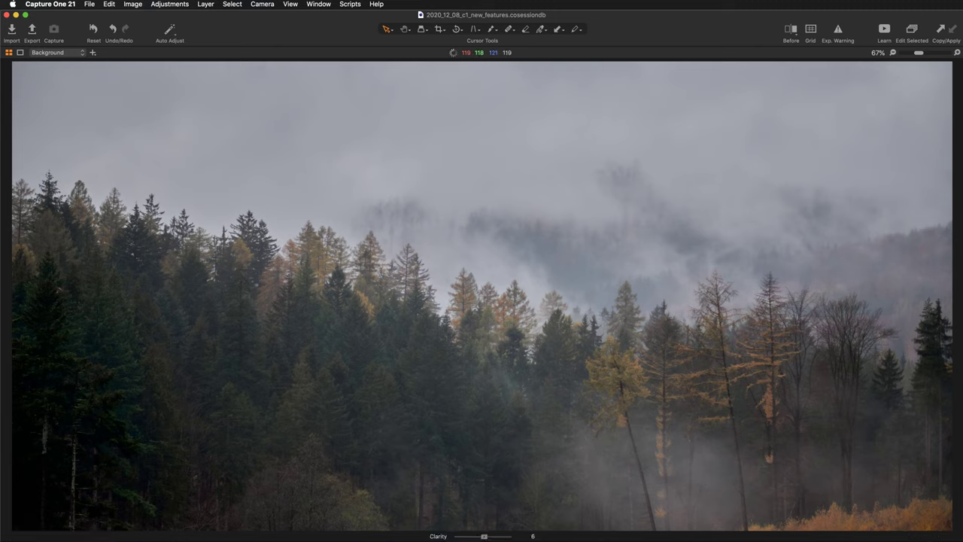
scroll(485, 536, up, 4)
scroll(487, 536, up, 8)
scroll(489, 535, up, 7)
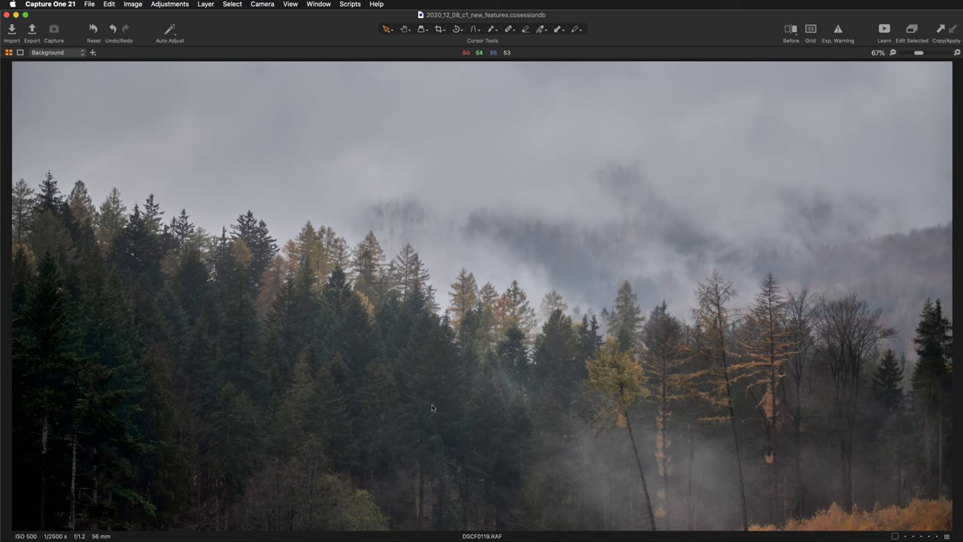
drag(434, 407, 428, 299)
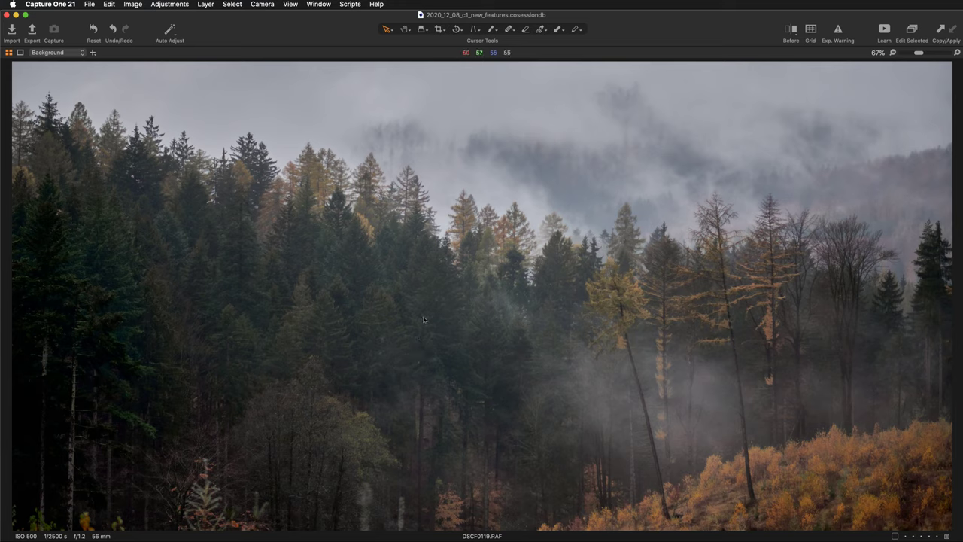
Raise the Shadow value of the forest photo to 7 with Speed Edit and check the sky.
key(s)
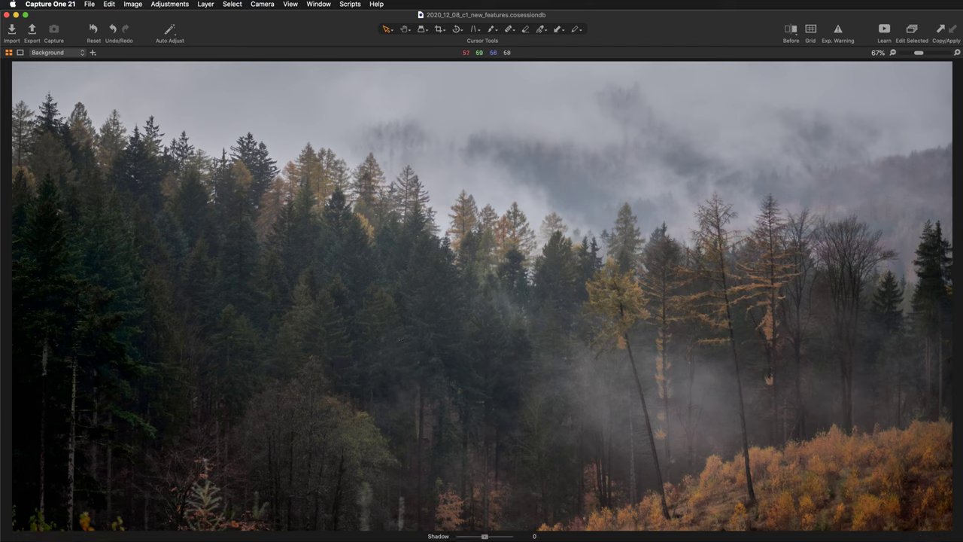
scroll(482, 293, up, 4)
scroll(481, 293, up, 2)
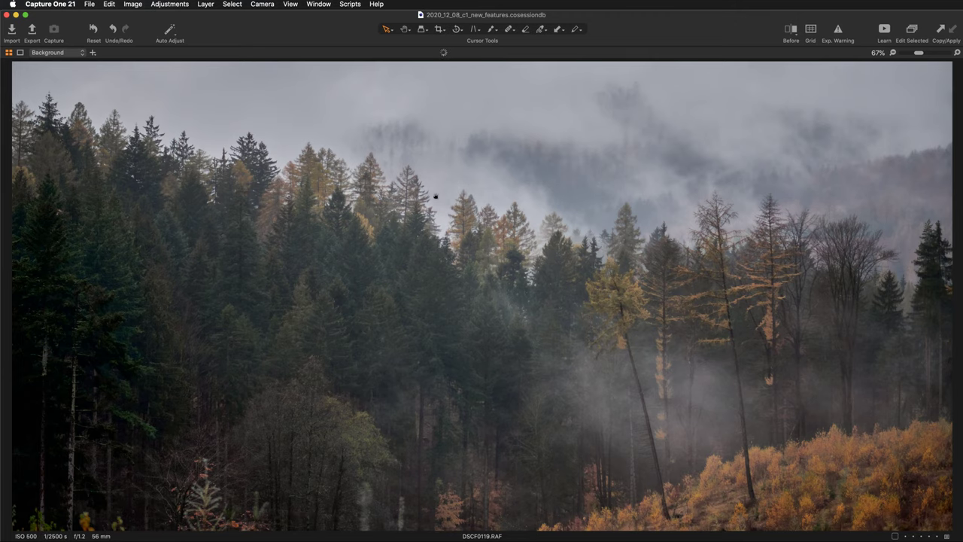
drag(432, 198, 424, 363)
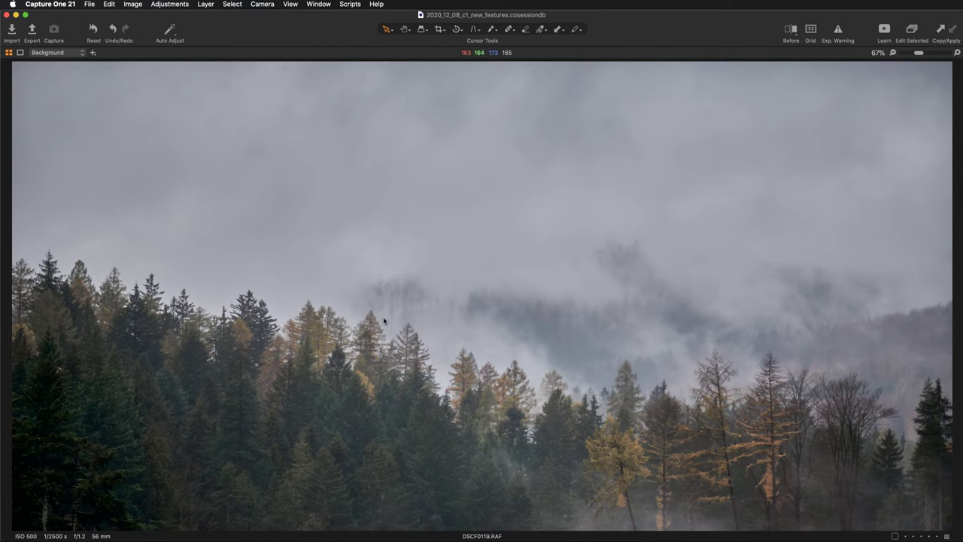
Show the tools again and add a new filled adjustment layer to the forest photo.
key(super+t)
click(116, 162)
click(7, 200)
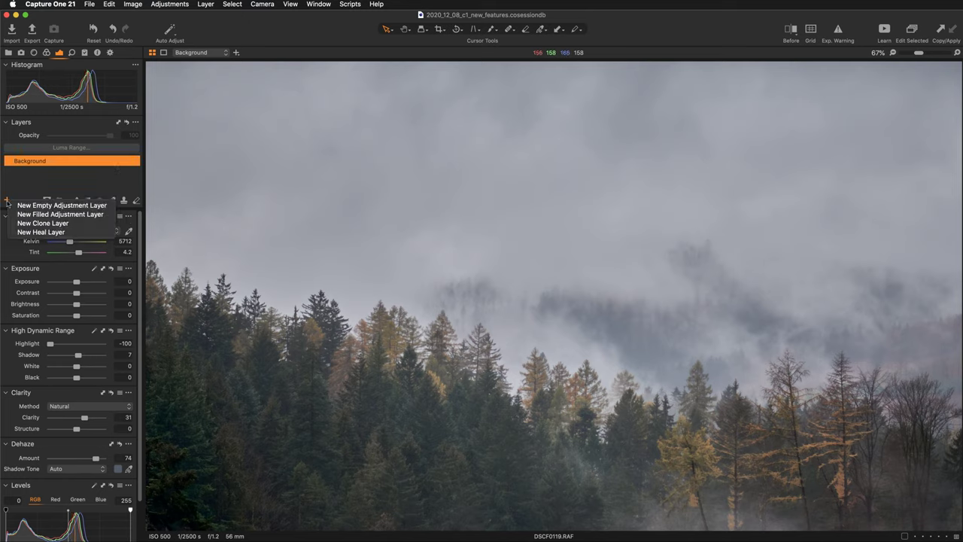
click(60, 214)
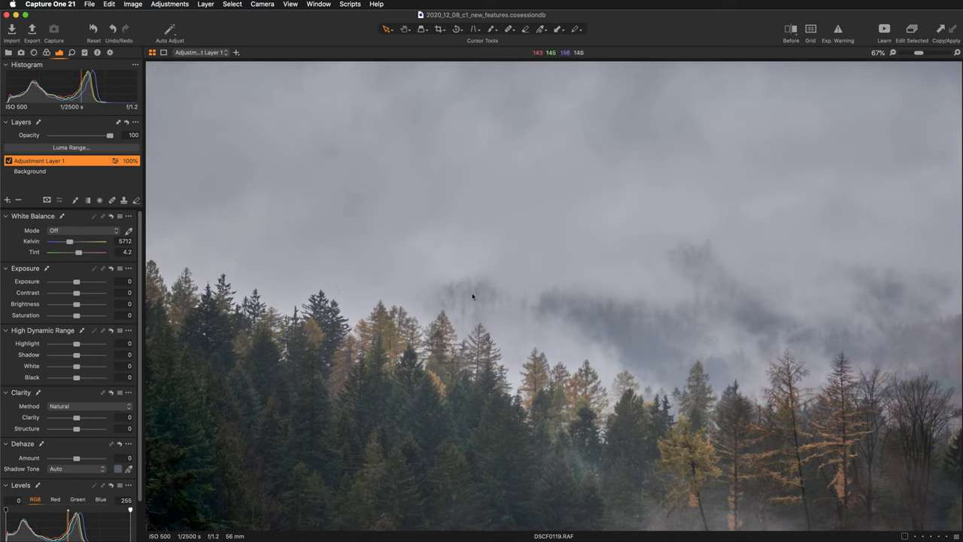
Set the Highlight on Adjustment Layer 1 to -83 with Speed Edit and fit the whole photo in view.
scroll(578, 301, down, 5)
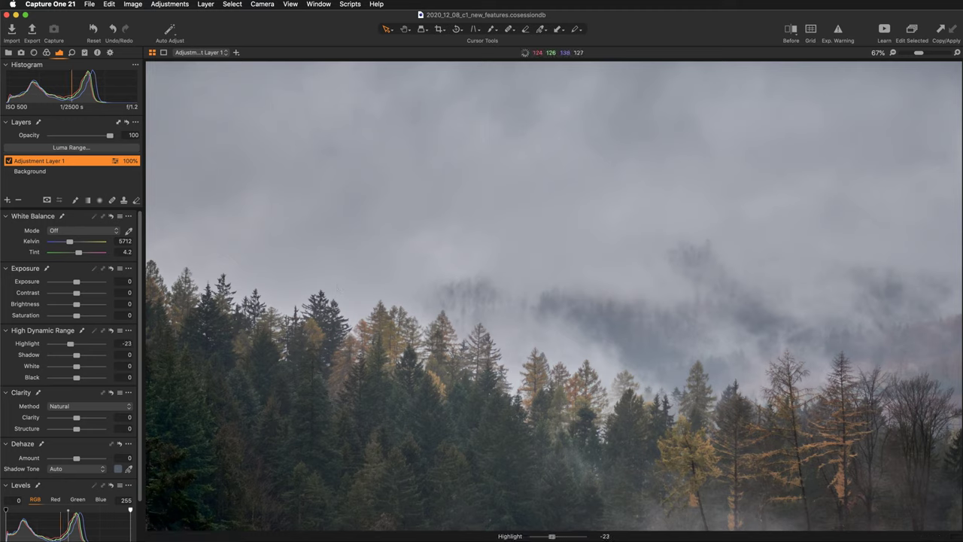
scroll(578, 301, down, 15)
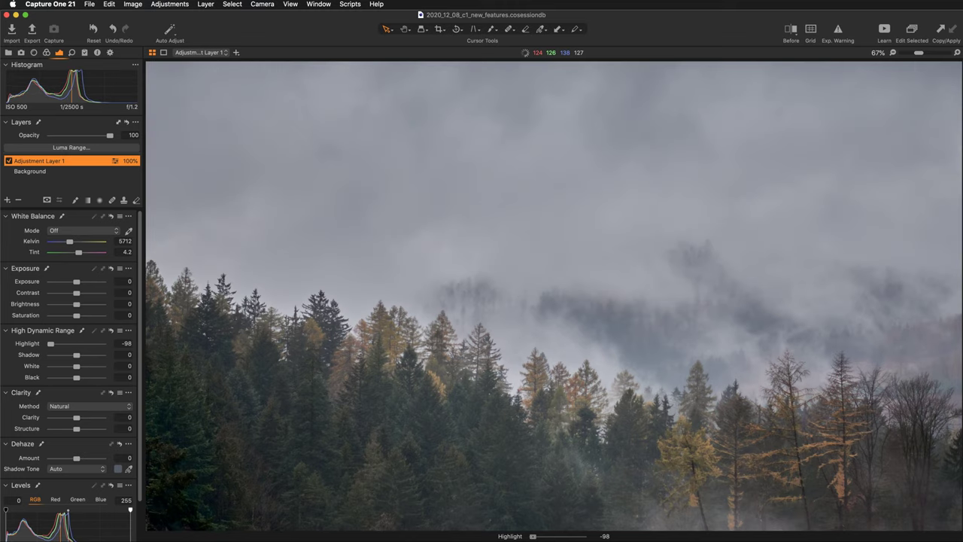
scroll(578, 301, down, 1)
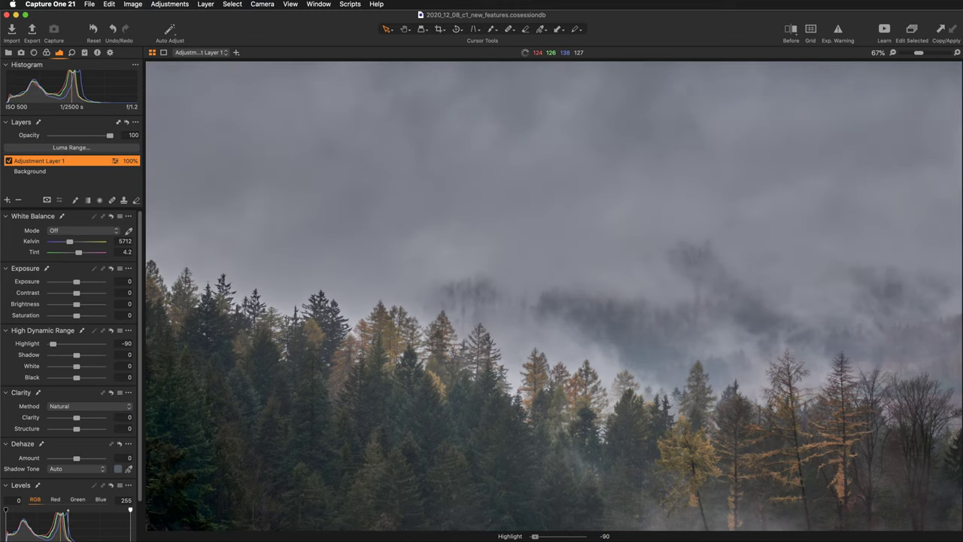
key(super+0)
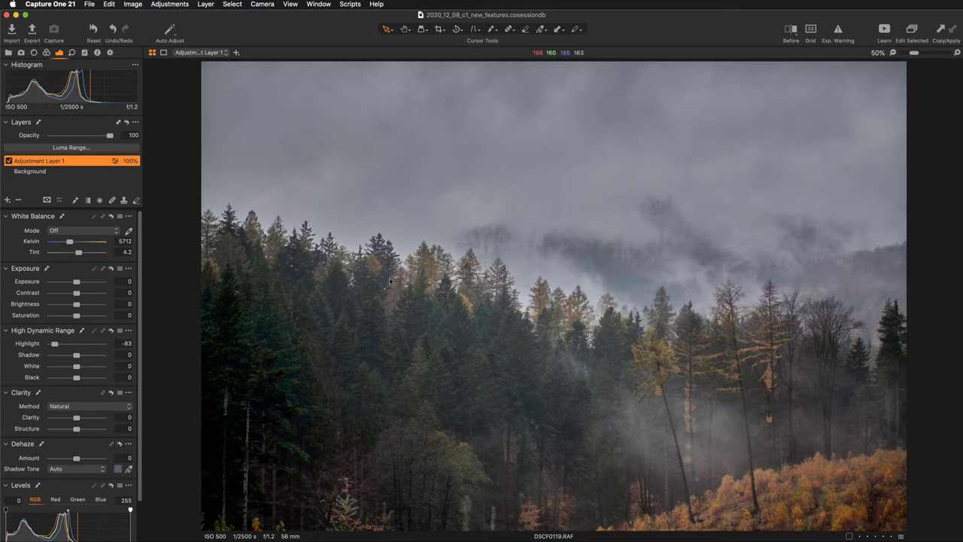
Raise the Clarity on Adjustment Layer 1 to 13 with Speed Edit.
key(z)
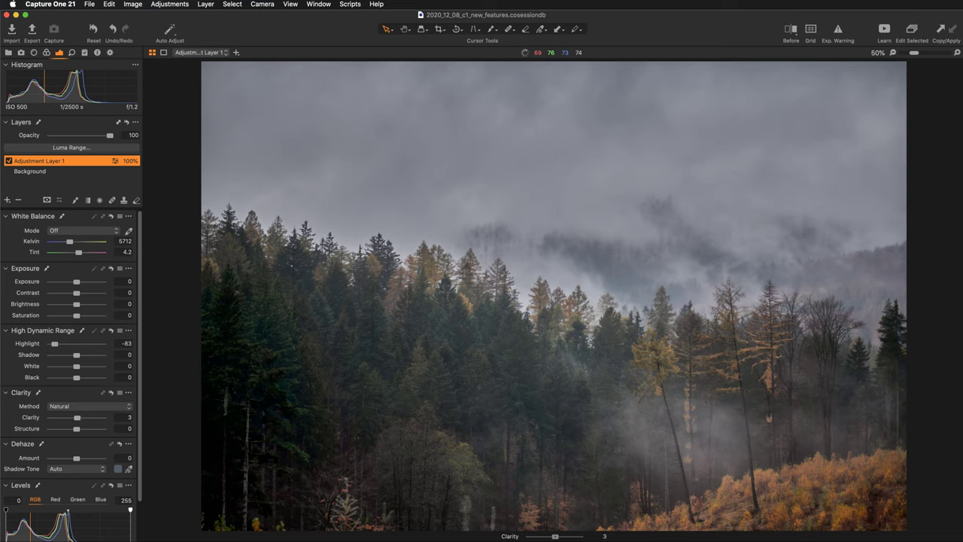
scroll(554, 295, up, 1)
scroll(554, 295, up, 1)
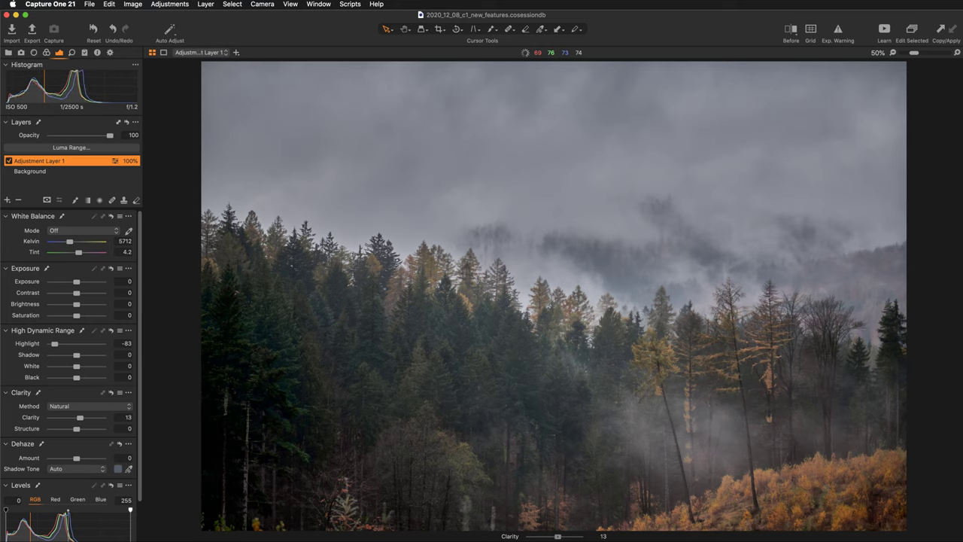
Select the Background layer, bring up its Clarity value with Speed Edit, and hide the tools to review the photo.
click(52, 174)
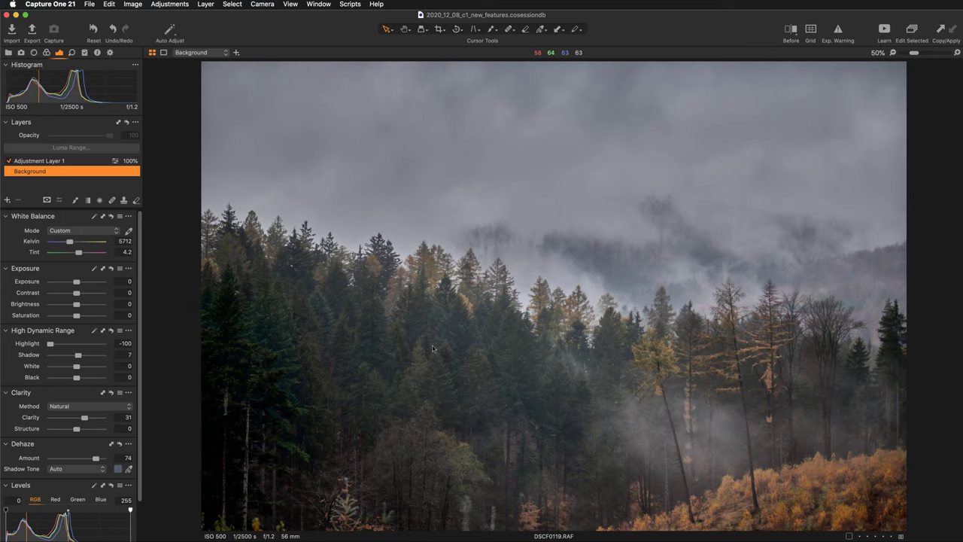
key(z)
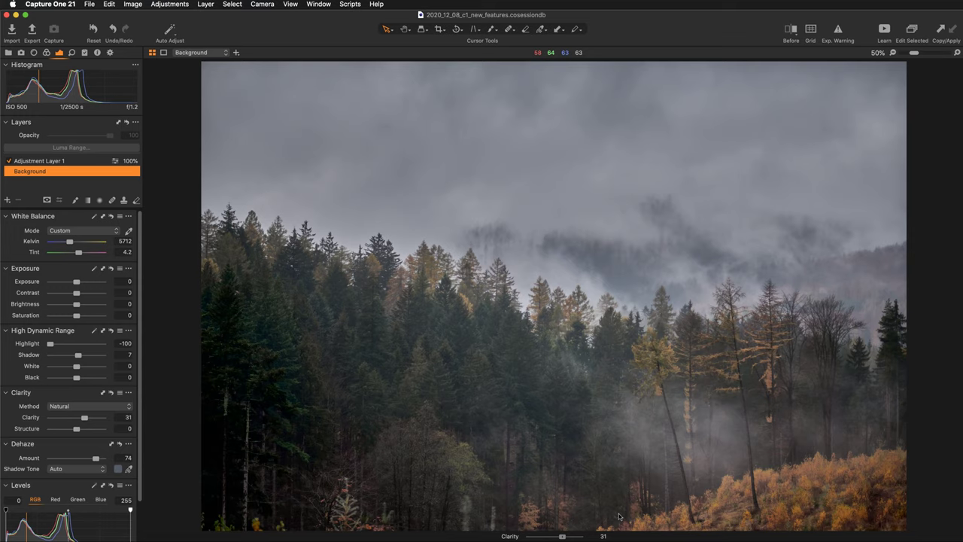
key(super+t)
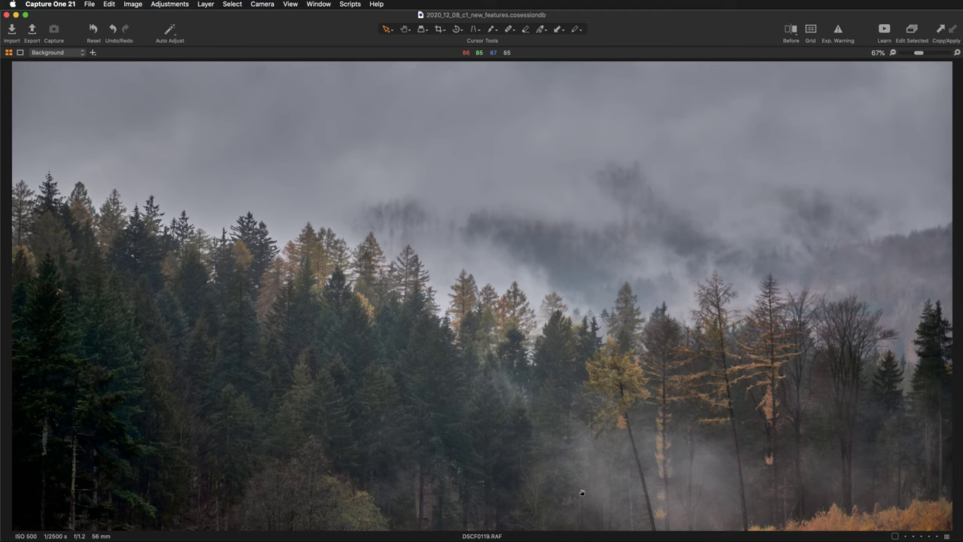
drag(581, 494, 587, 396)
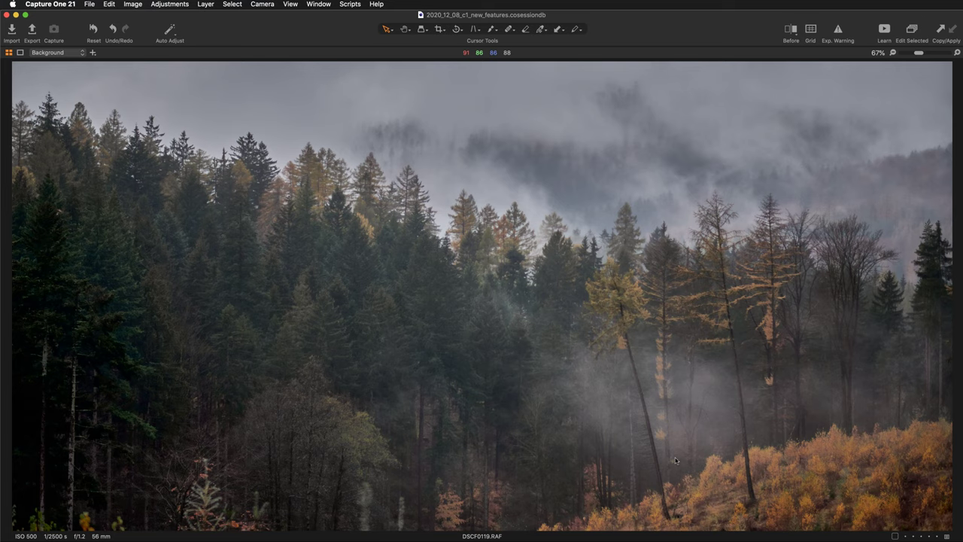
Switch to the 2020_12_01_Cieszow session, enable Edit Selected for the four photos, and select Adjustment Layer 2.
click(319, 3)
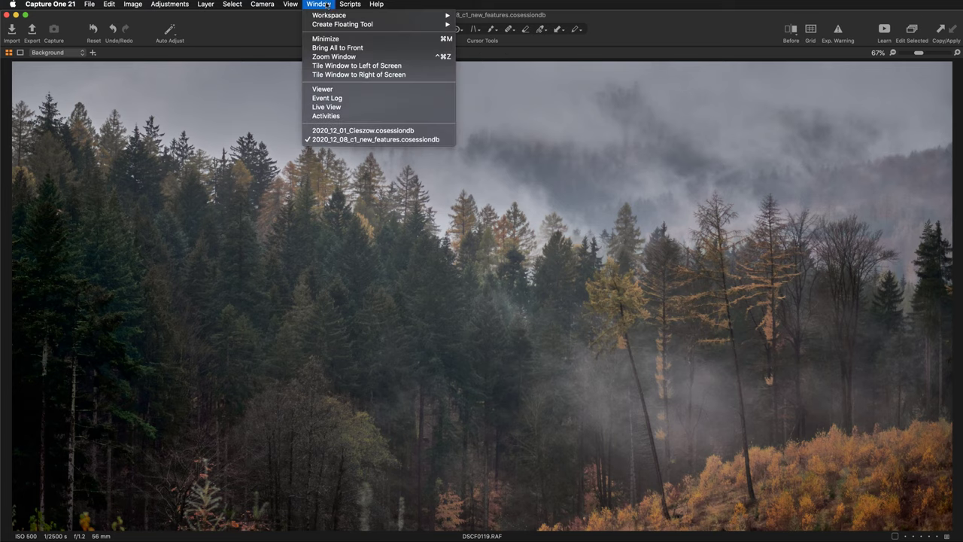
click(383, 130)
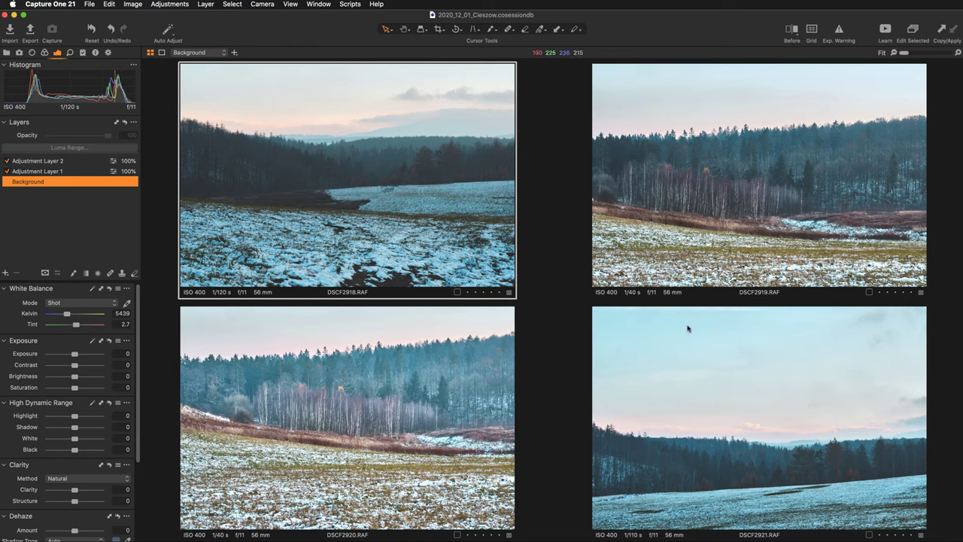
click(914, 30)
click(34, 162)
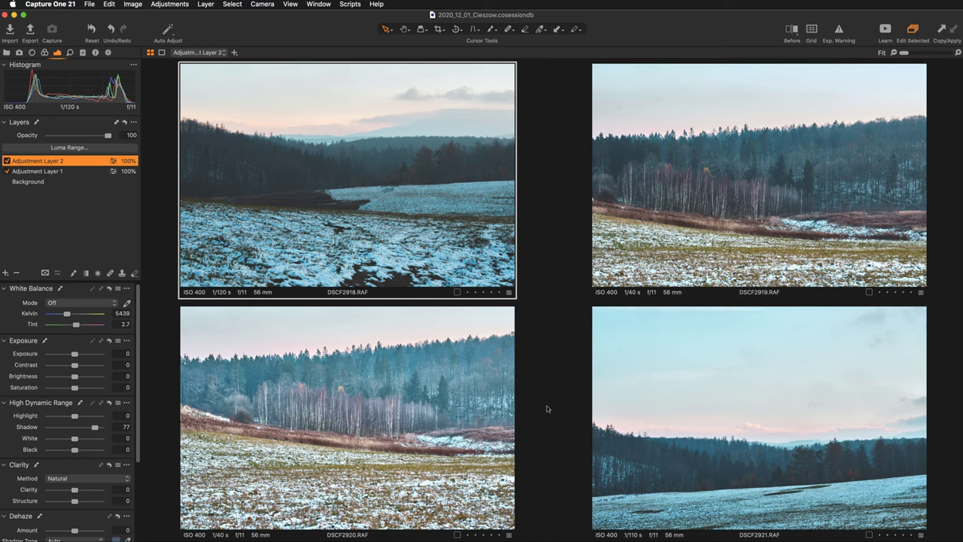
Hide the tools and strongly lower the Highlight of all four selected photos together with Speed Edit.
key(super+t)
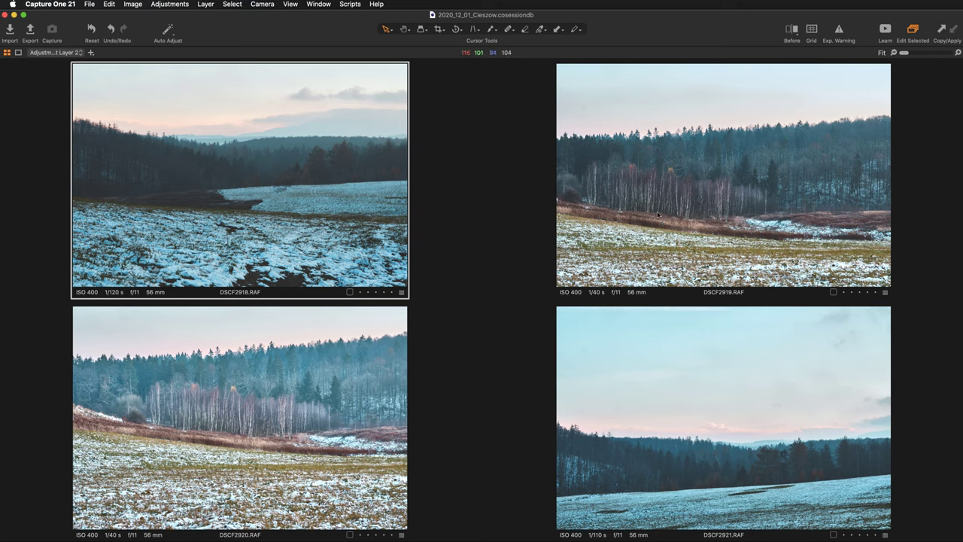
key(a)
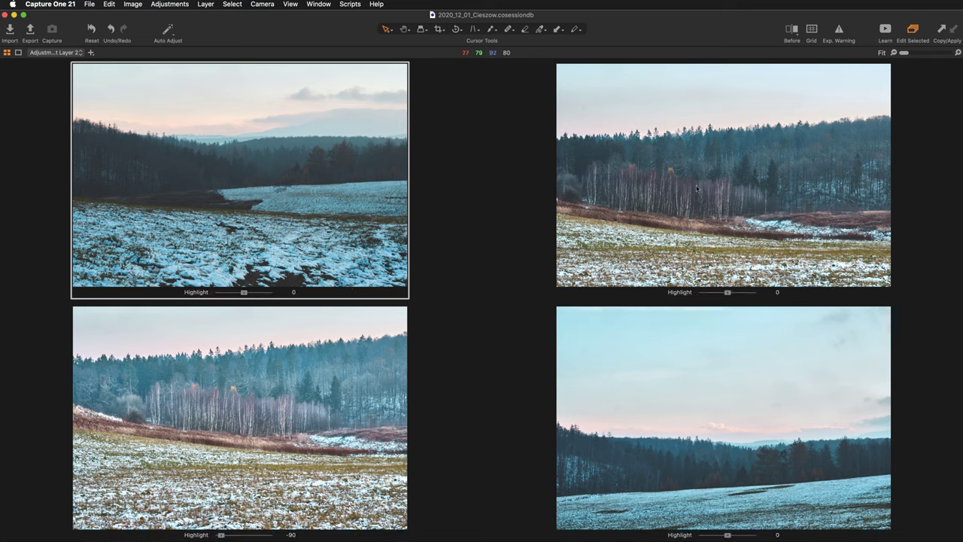
scroll(723, 173, down, 10)
scroll(722, 173, down, 1)
scroll(722, 173, down, 2)
scroll(722, 173, down, 6)
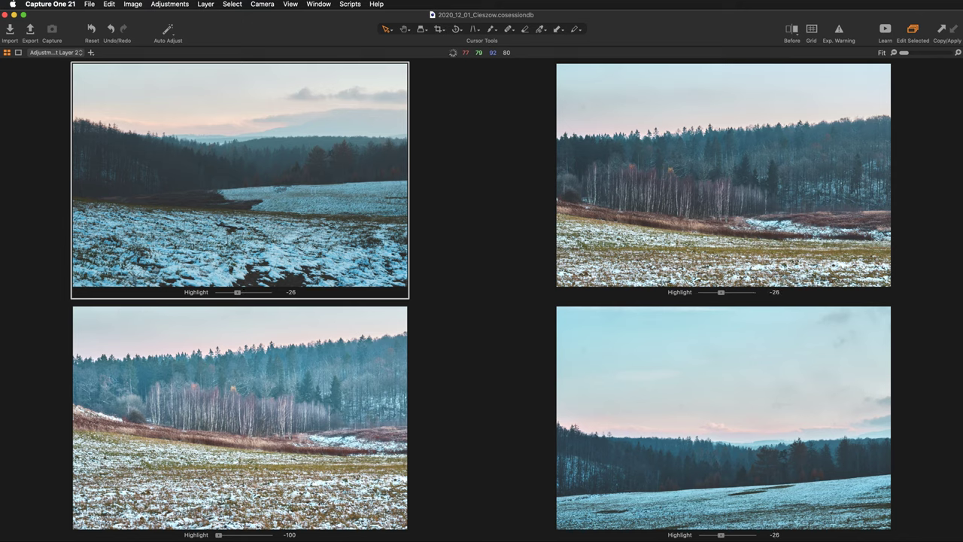
scroll(723, 173, down, 20)
scroll(723, 173, down, 20)
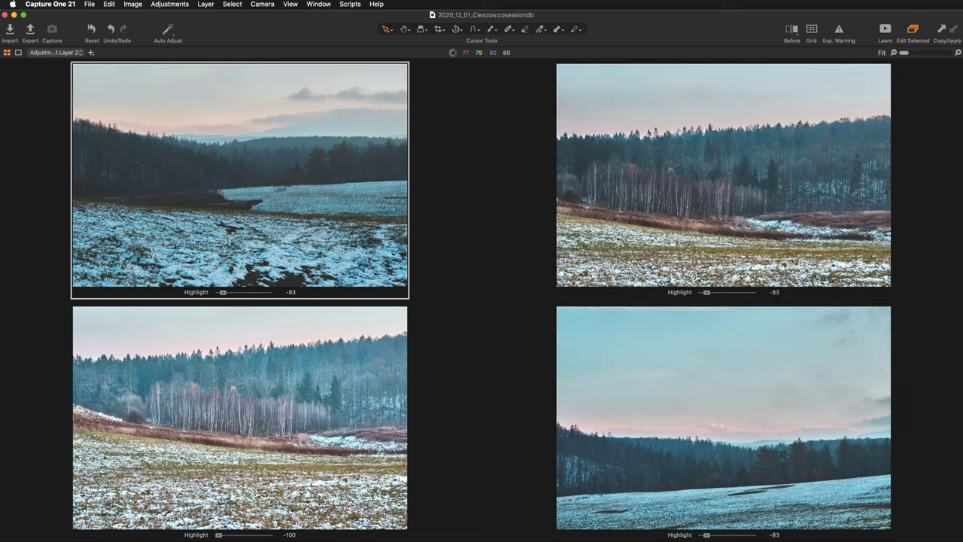
scroll(722, 173, down, 12)
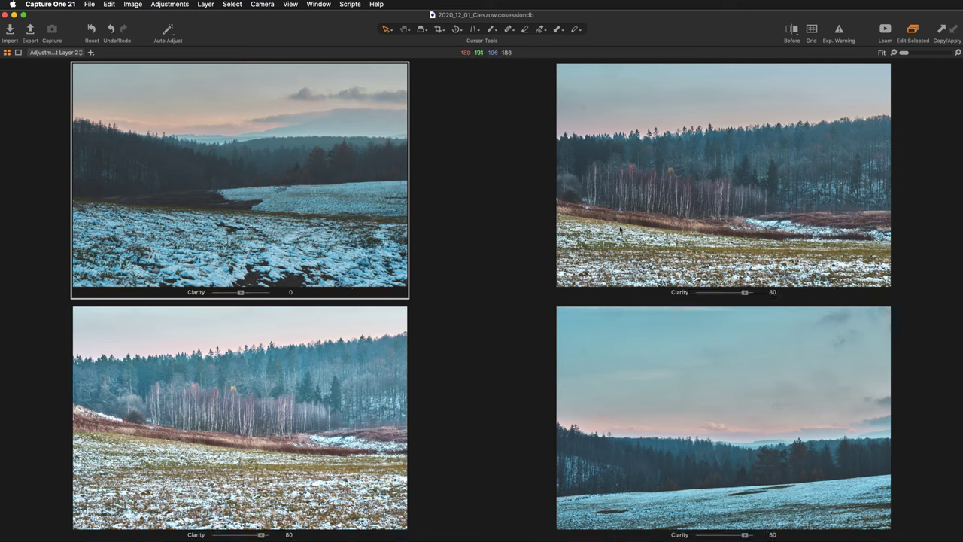
Raise the Clarity of all four selected photos together with Speed Edit.
key(z)
scroll(482, 301, up, 1)
scroll(482, 301, up, 1)
key(Right)
key(Right)
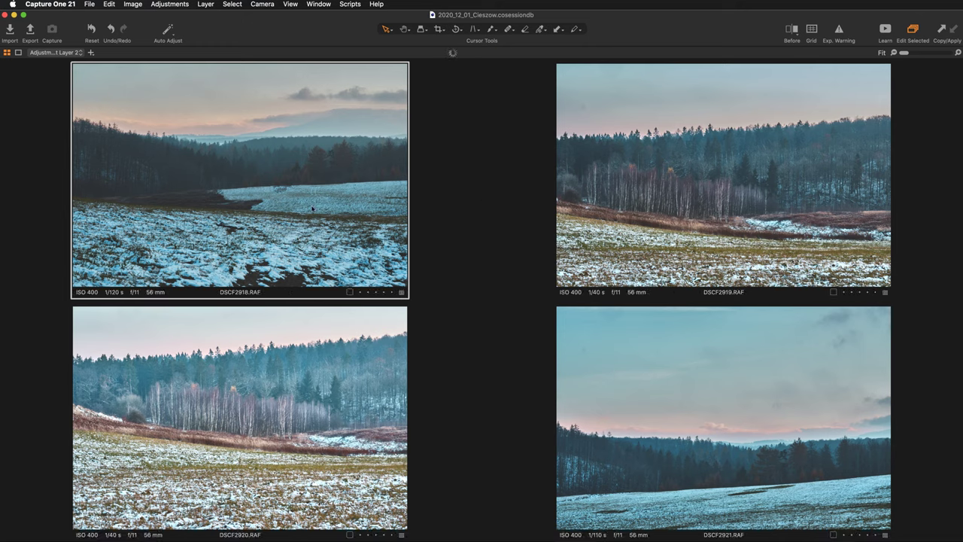
Turn off Edit Selected and raise the Clarity of DSCF2918.RAF alone with Speed Edit.
click(913, 30)
scroll(443, 209, up, 3)
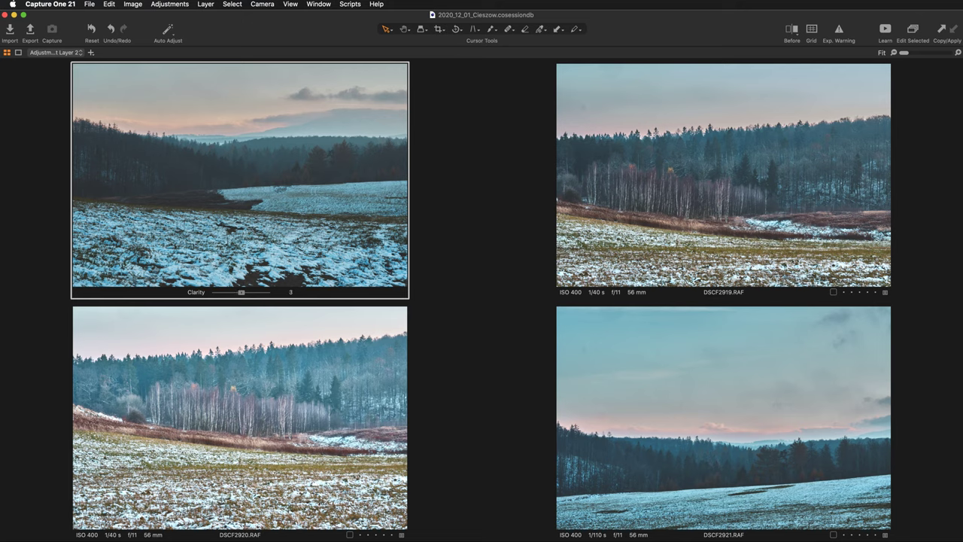
scroll(443, 209, up, 16)
scroll(443, 210, up, 20)
scroll(444, 209, up, 20)
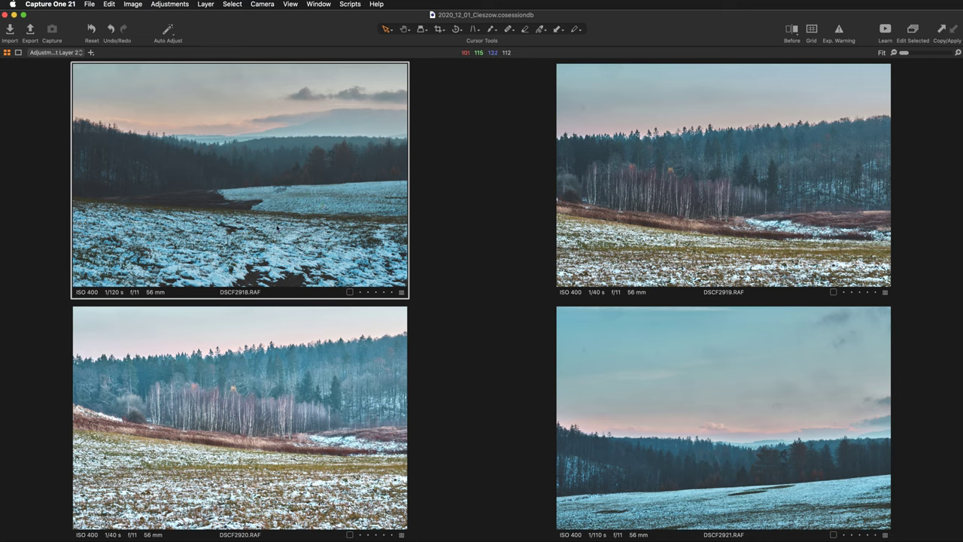
Switch DSCF2918.RAF to its Background layer and raise the Shadow value to 44 with Speed Edit.
key(super+Up)
key(s)
scroll(239, 181, up, 5)
scroll(239, 181, up, 4)
scroll(239, 180, up, 4)
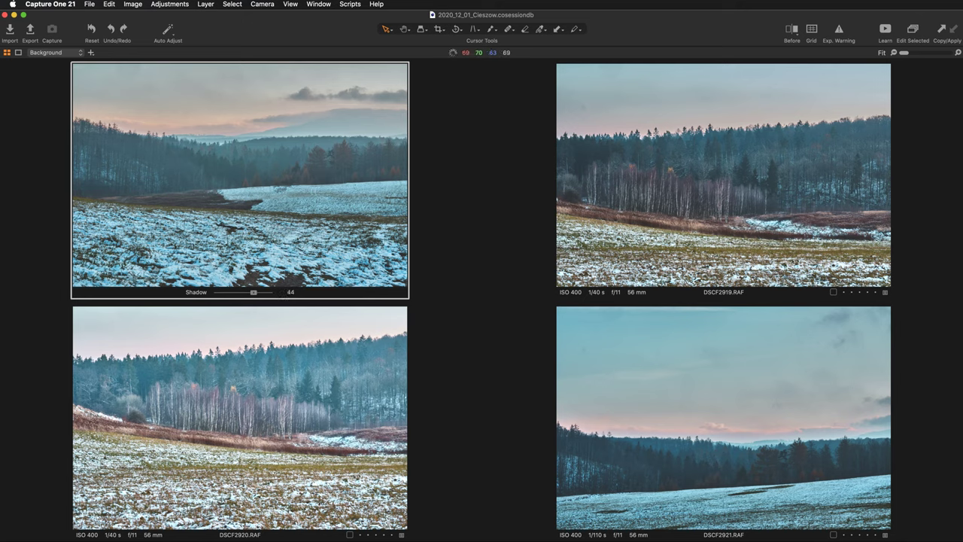
Raise the Shadow of DSCF2918.RAF alone to 54 and lower it again with Speed Edit.
scroll(240, 181, up, 4)
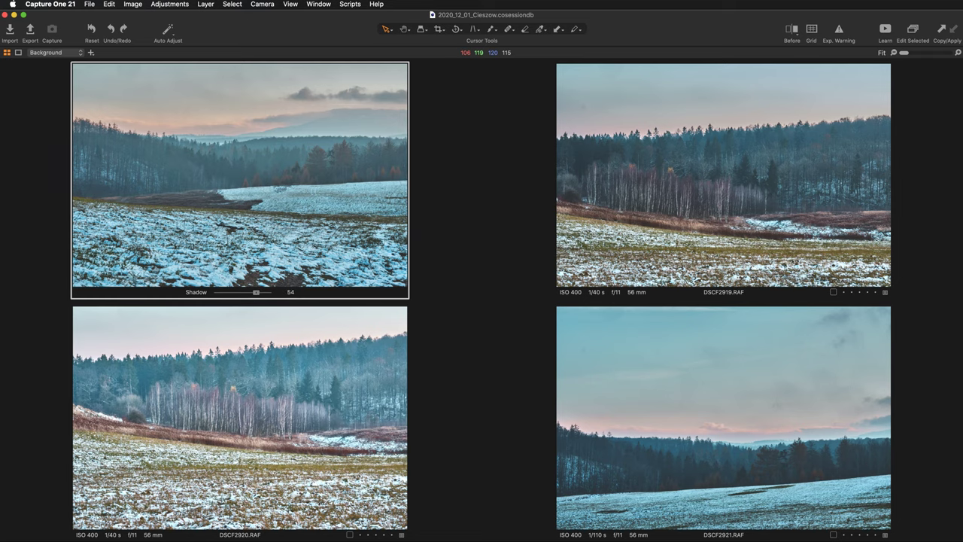
scroll(239, 181, down, 10)
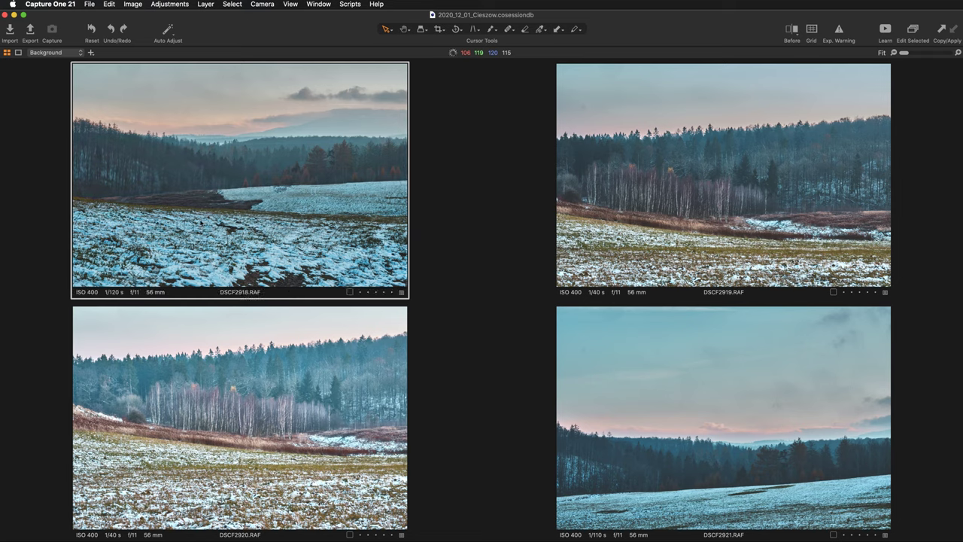
Turn on Edit Selected and raise the Shadow of all four selected photos together with Speed Edit.
click(915, 33)
key(s)
scroll(216, 252, up, 1)
scroll(216, 251, up, 10)
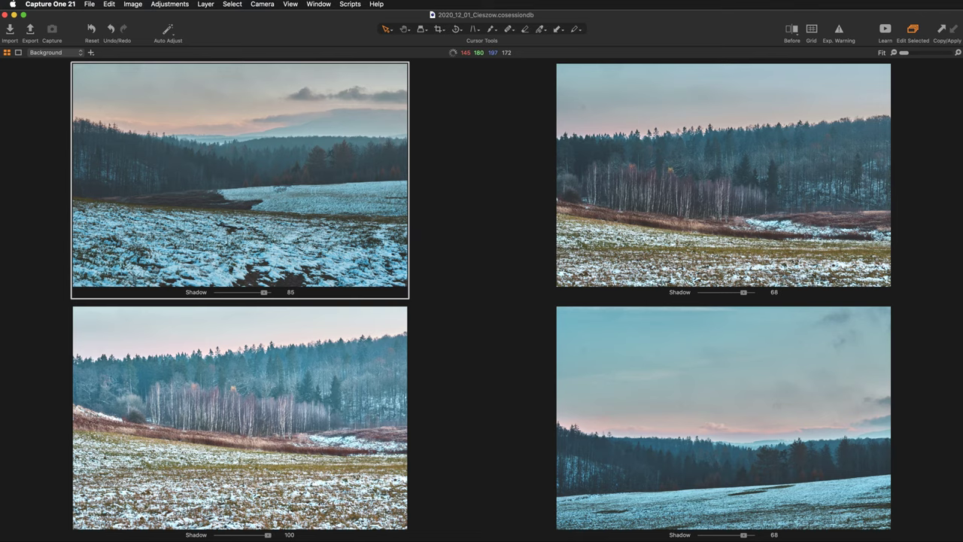
scroll(216, 251, up, 1)
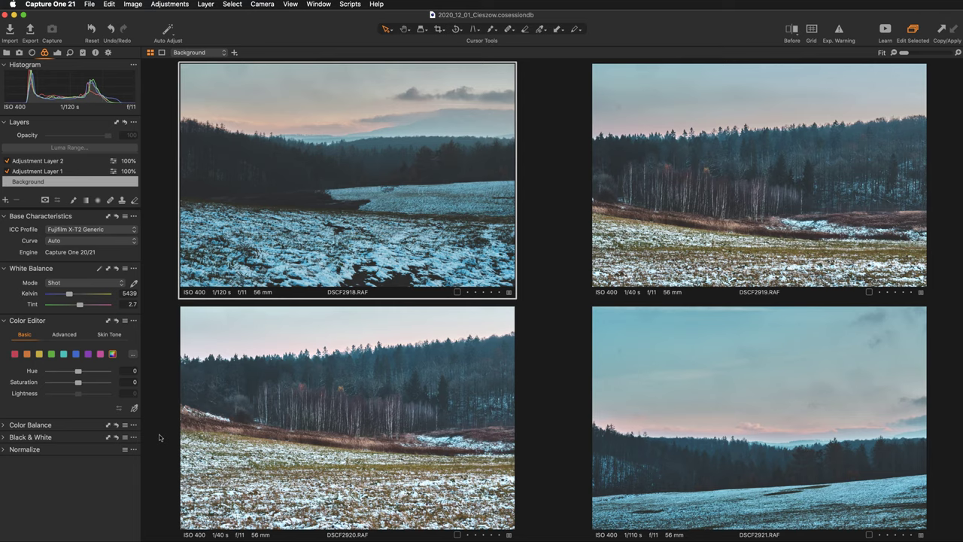
Show the browser, select only DSCF2921.RAF for viewing, and hide the browser again.
key(super+shift+b)
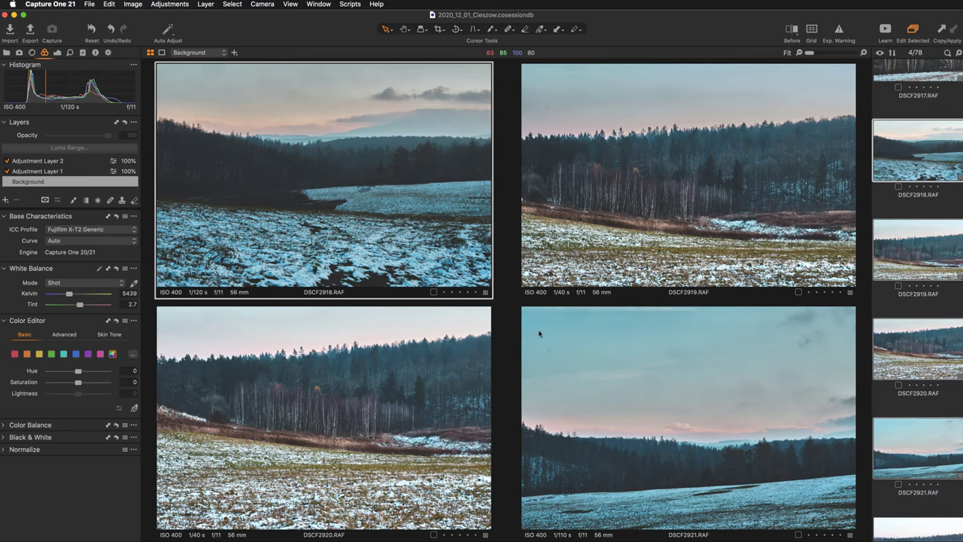
click(889, 435)
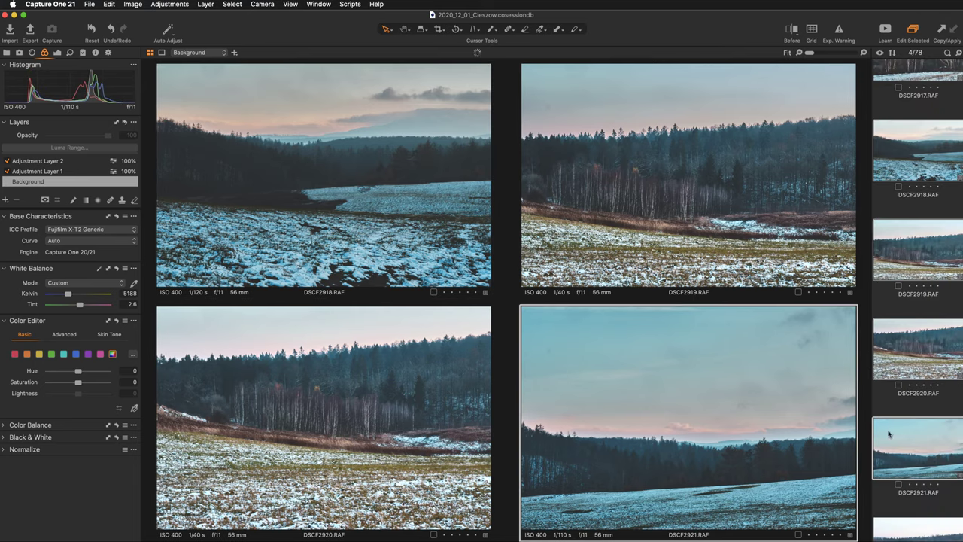
click(894, 441)
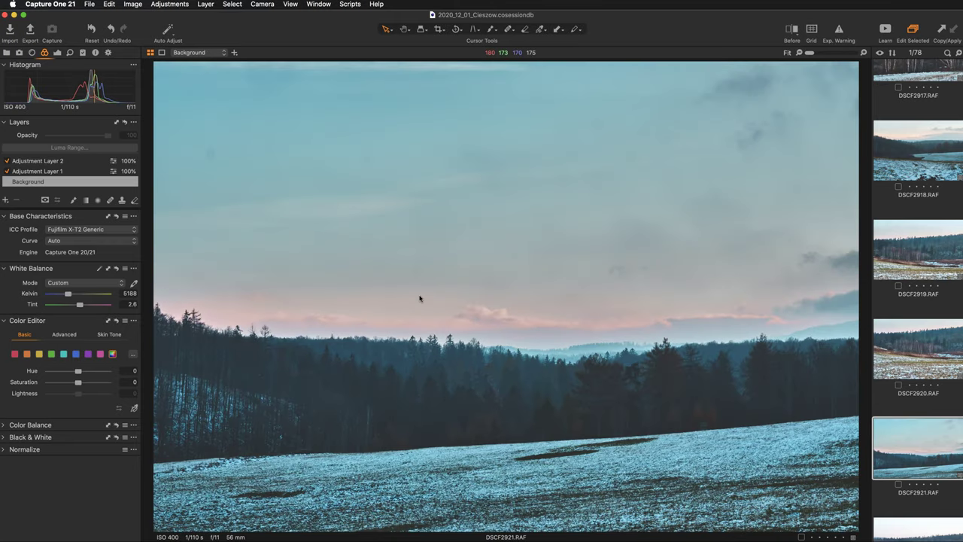
key(super+b)
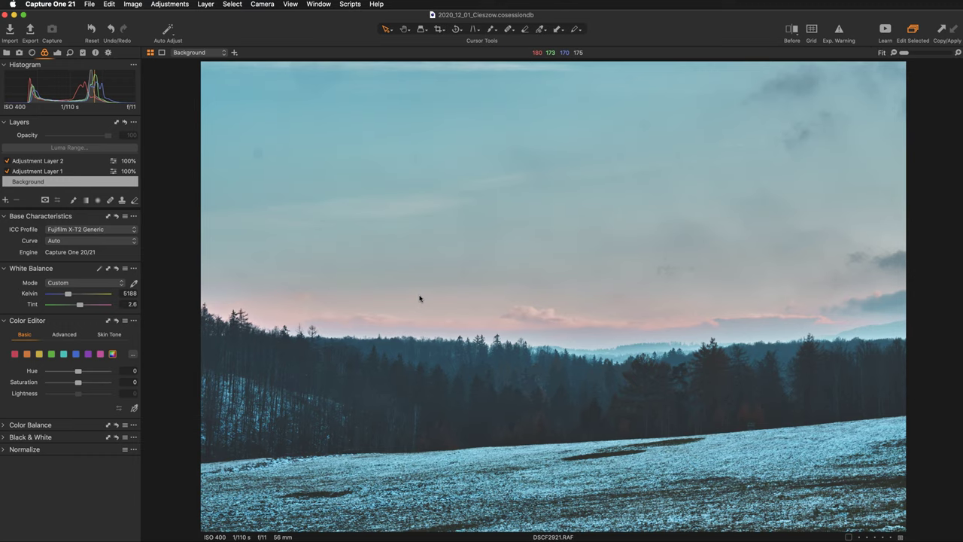
Activate the mask brush and slightly reduce its size in the Brush Settings.
key(b)
right_click(397, 273)
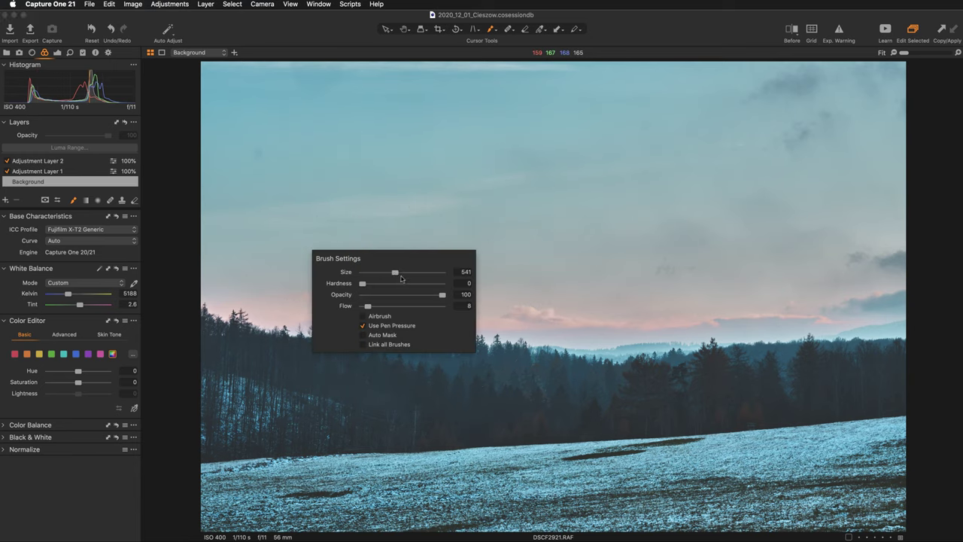
drag(396, 272, 393, 273)
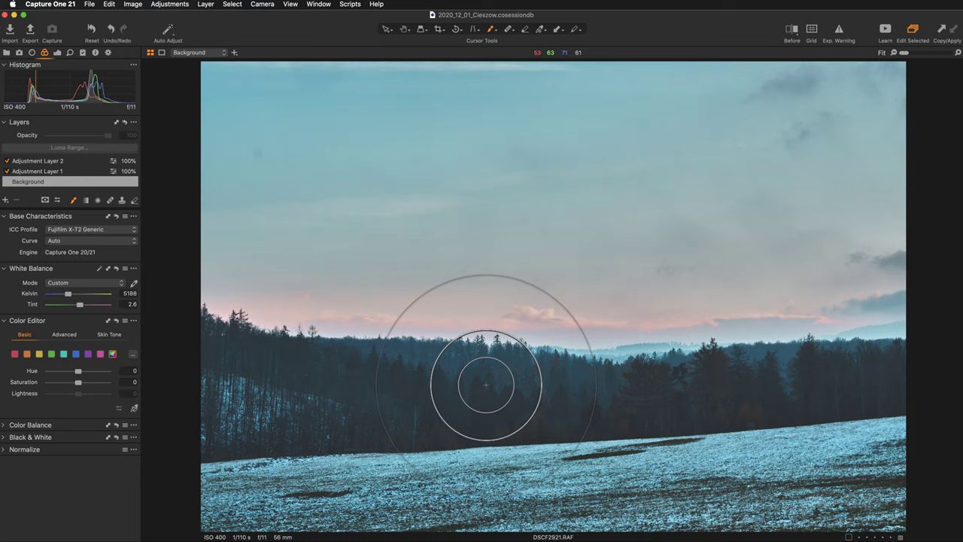
Shrink and enlarge the mask brush directly over the photo, settle on a smaller size, and return to the Select cursor.
scroll(486, 385, down, 10)
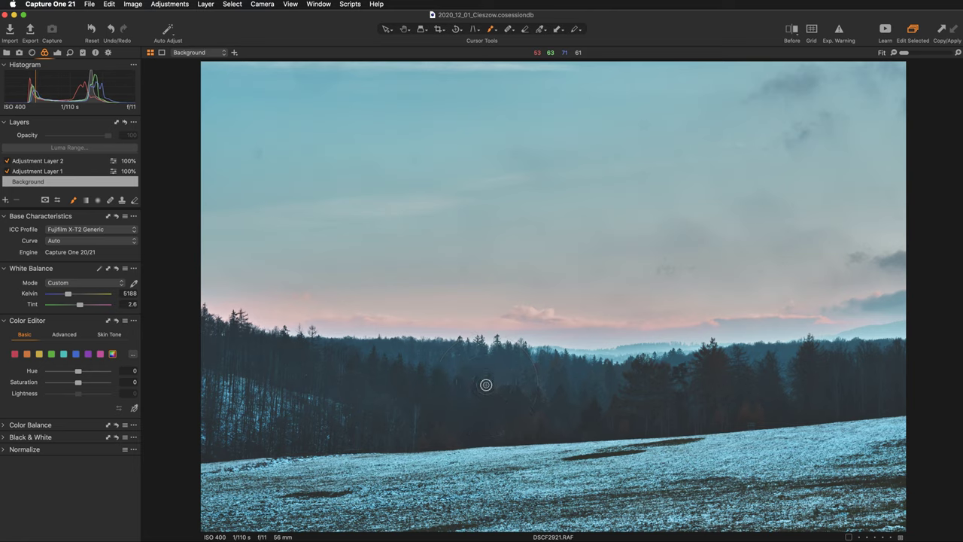
scroll(486, 386, up, 4)
scroll(486, 386, up, 8)
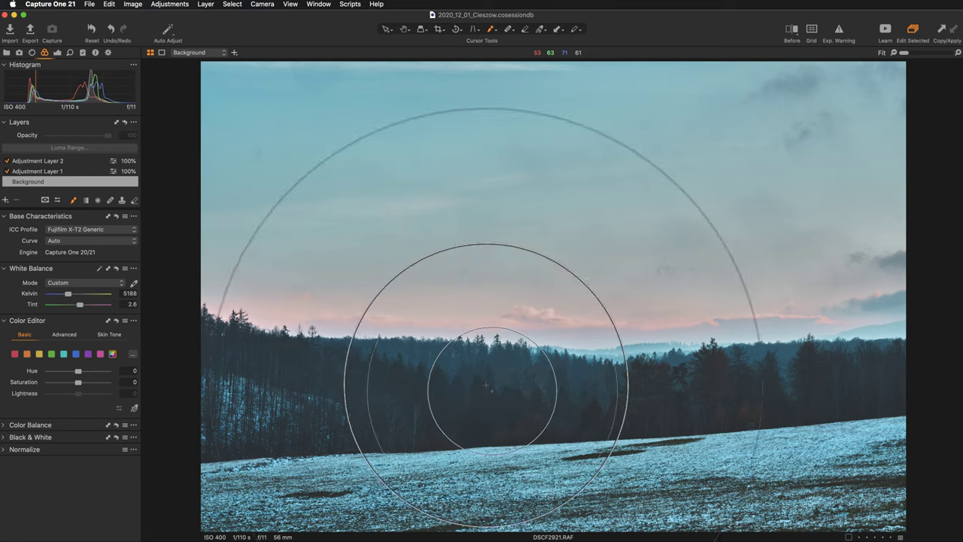
scroll(486, 385, down, 3)
scroll(486, 385, down, 4)
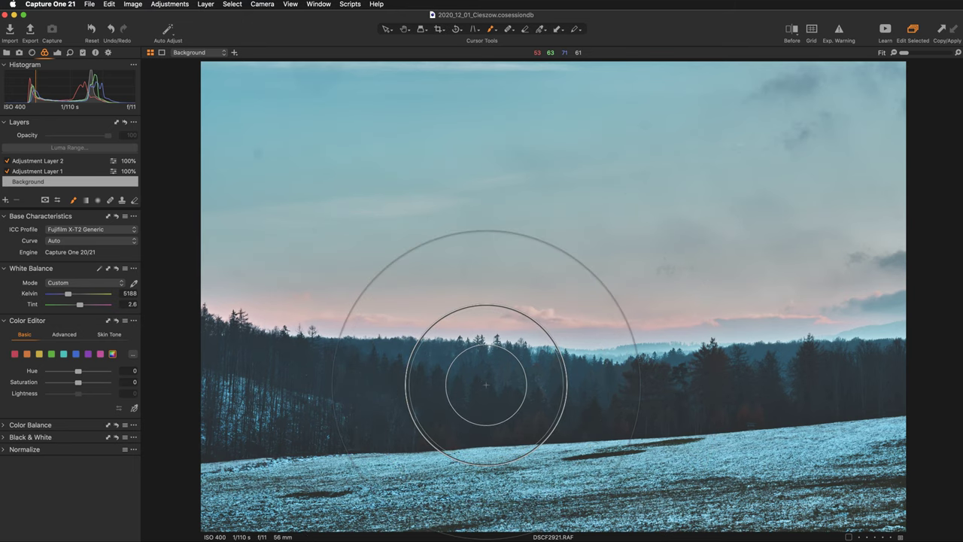
scroll(486, 385, down, 2)
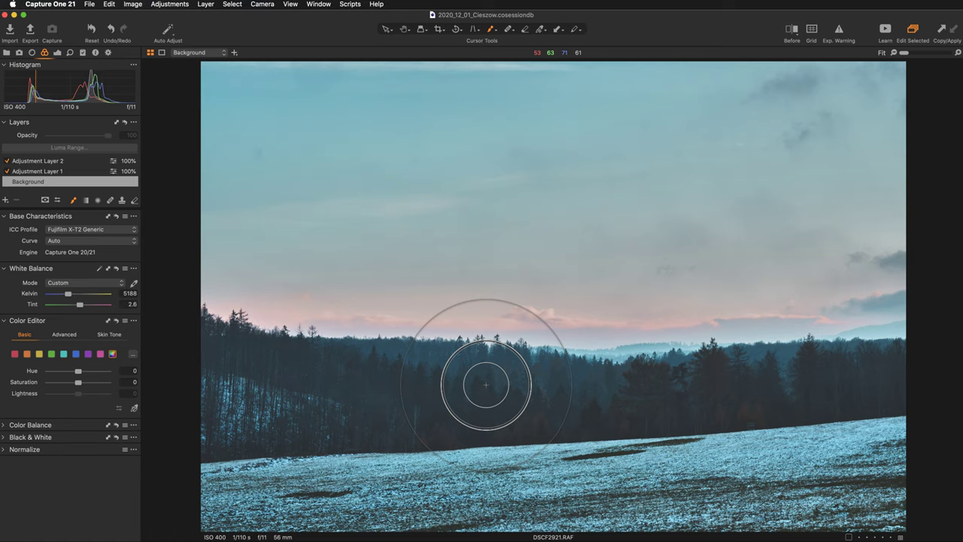
click(386, 29)
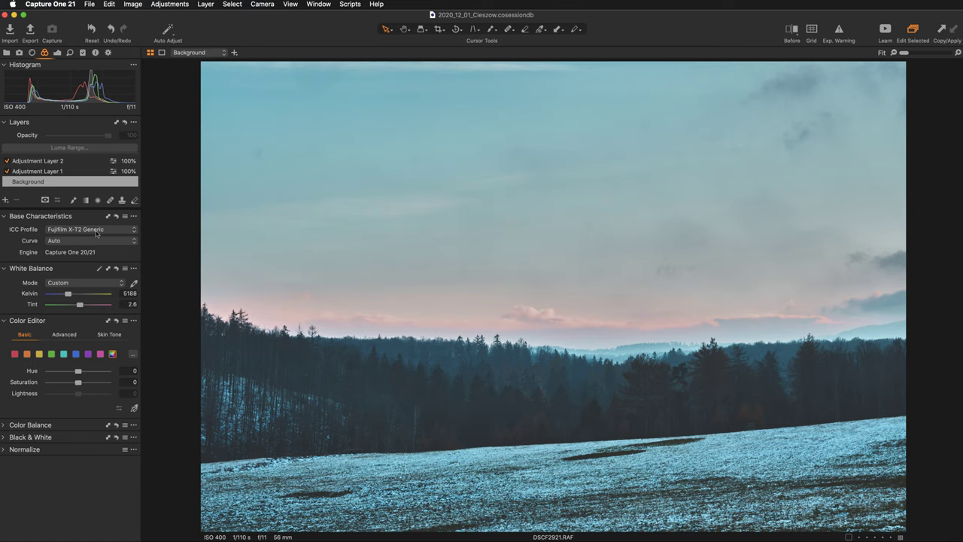
Examine the available ICC profiles in Base Characteristics without changing the current one.
click(125, 233)
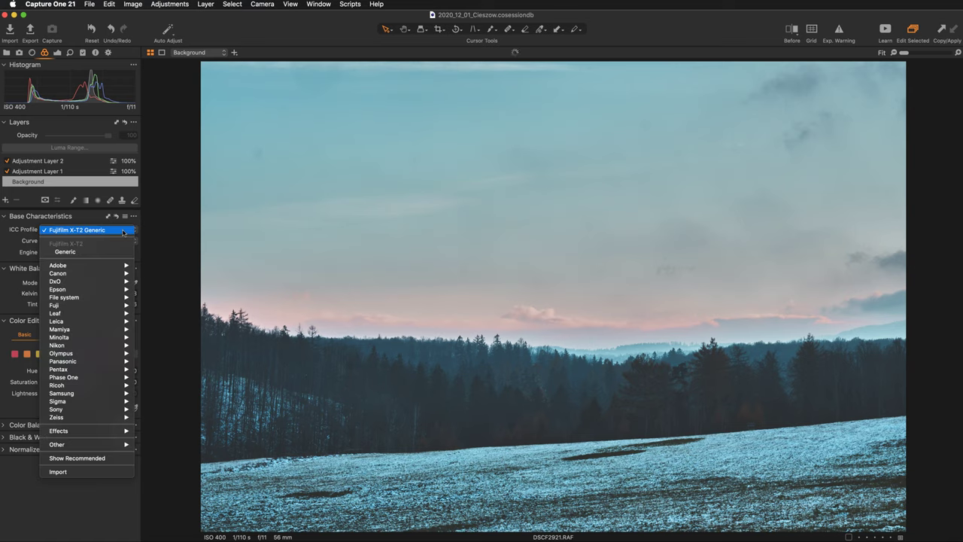
click(164, 236)
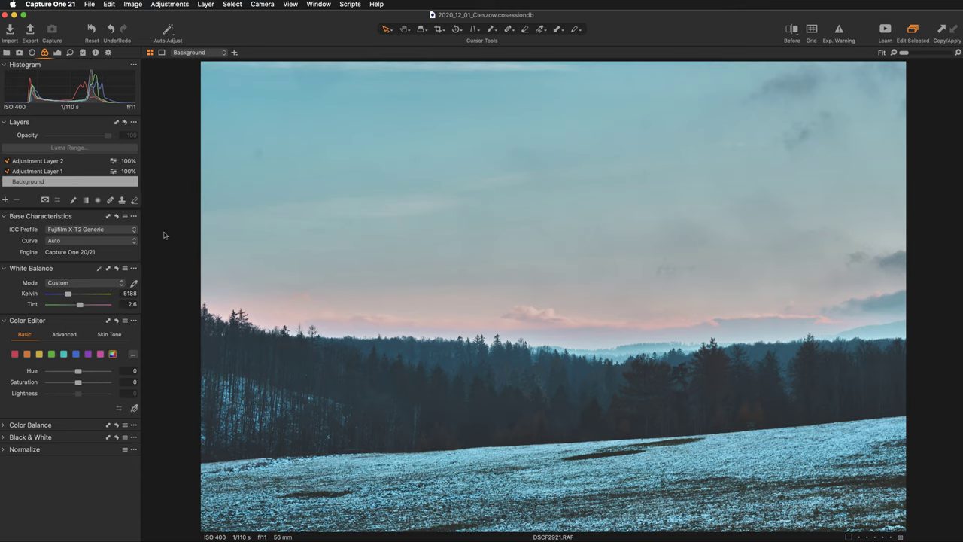
Hide the tools and view DSCF2921.RAF enlarged at 67% zoom.
key(super+t)
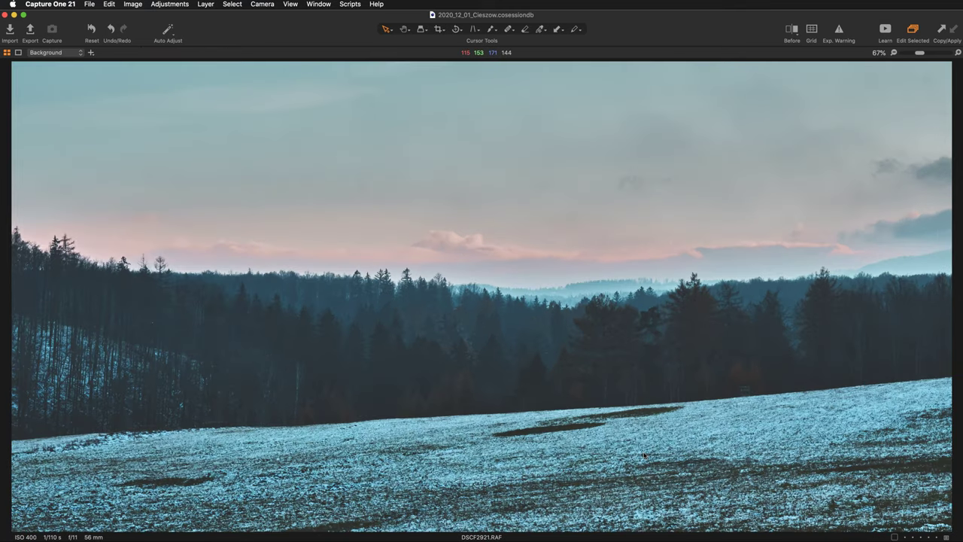